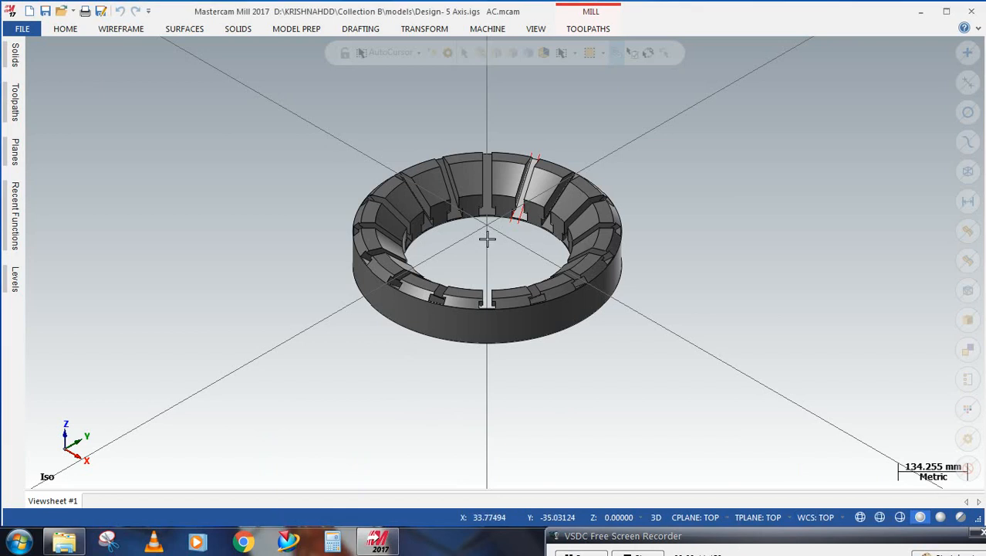
Step: Examine the slots around the ring model, especially the slot marked by the red lines
{"action": "scroll", "coordinate": [487, 236], "scroll_direction": "down", "scroll_amount": 1}
{"action": "scroll", "coordinate": [487, 237], "scroll_direction": "up", "scroll_amount": 2}
{"action": "scroll", "coordinate": [527, 160], "scroll_direction": "down", "scroll_amount": 1}
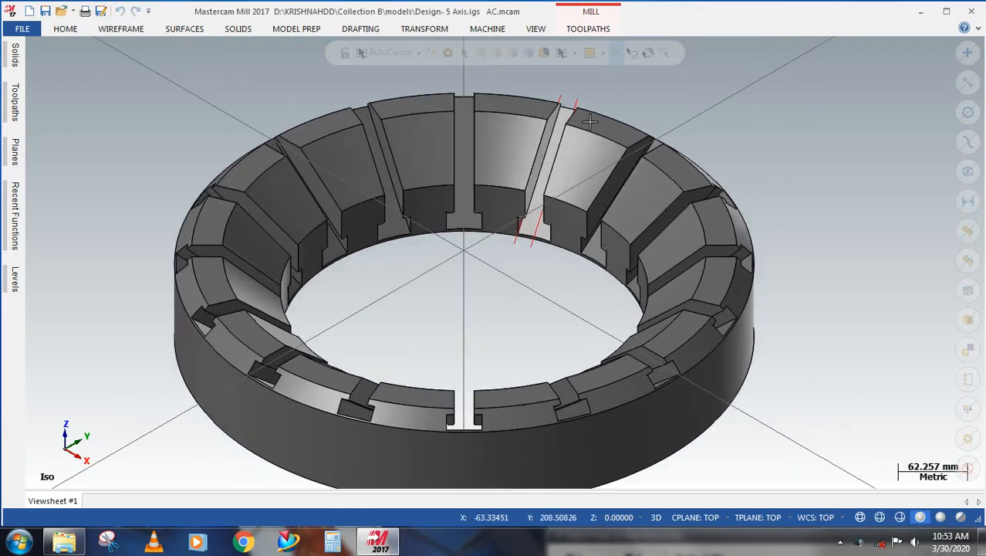
{"action": "scroll", "coordinate": [540, 109], "scroll_direction": "up", "scroll_amount": 8}
{"action": "scroll", "coordinate": [537, 105], "scroll_direction": "down", "scroll_amount": 8}
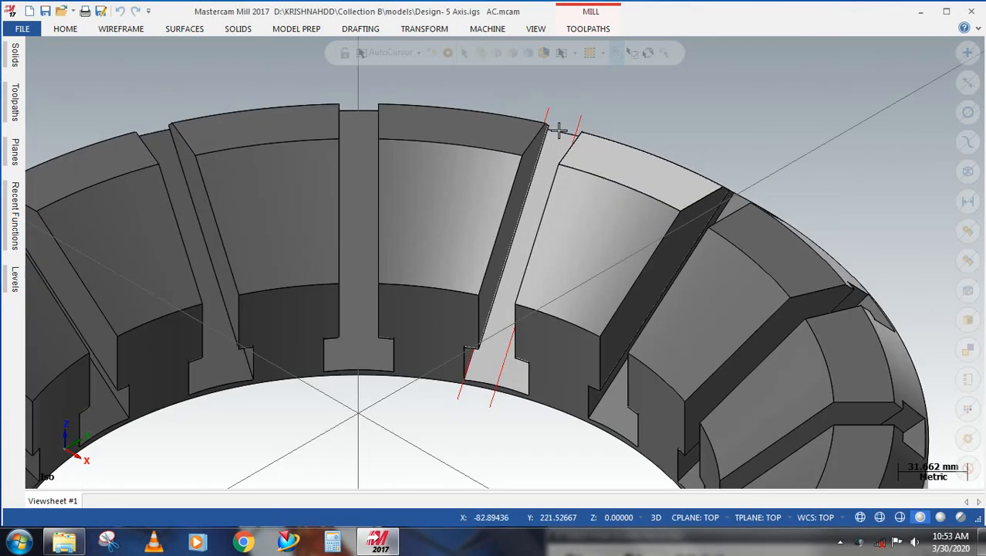
{"action": "scroll", "coordinate": [452, 310], "scroll_direction": "up", "scroll_amount": 2}
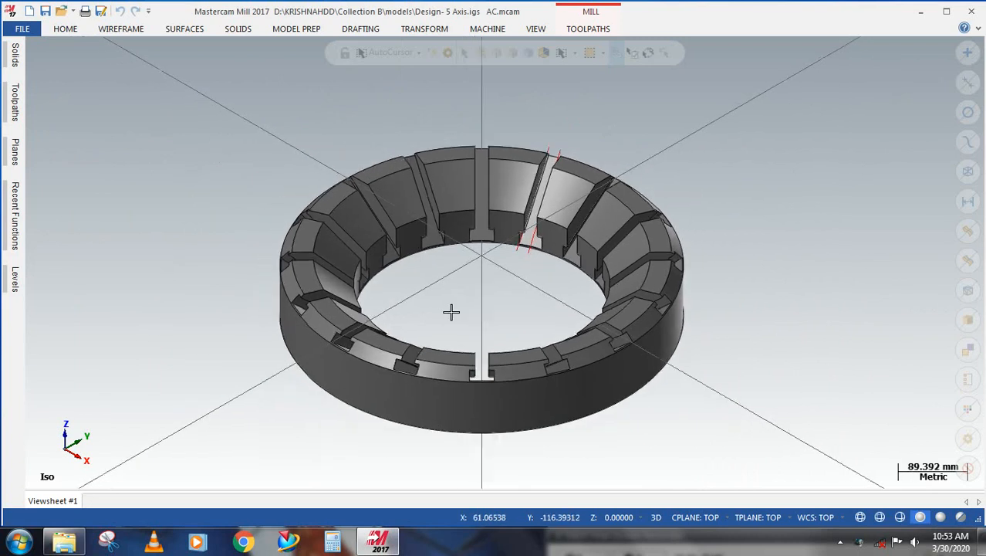
{"action": "scroll", "coordinate": [469, 264], "scroll_direction": "down", "scroll_amount": 5}
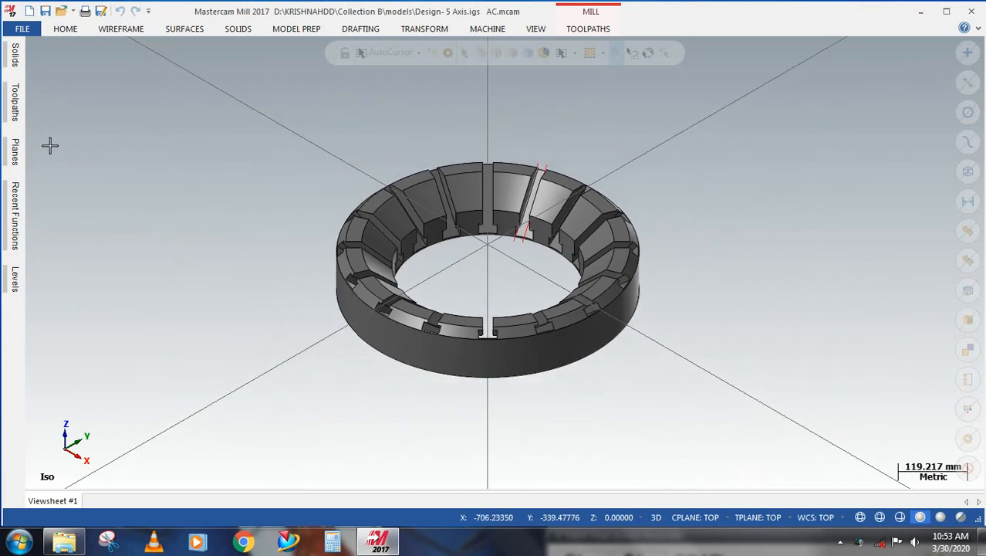
Step: Display the toolpaths of Toolpath Group-1 and review the Curve 5 Axis operation's toolpath type, tool, holder and stock settings
{"action": "mouse_move", "coordinate": [16, 105]}
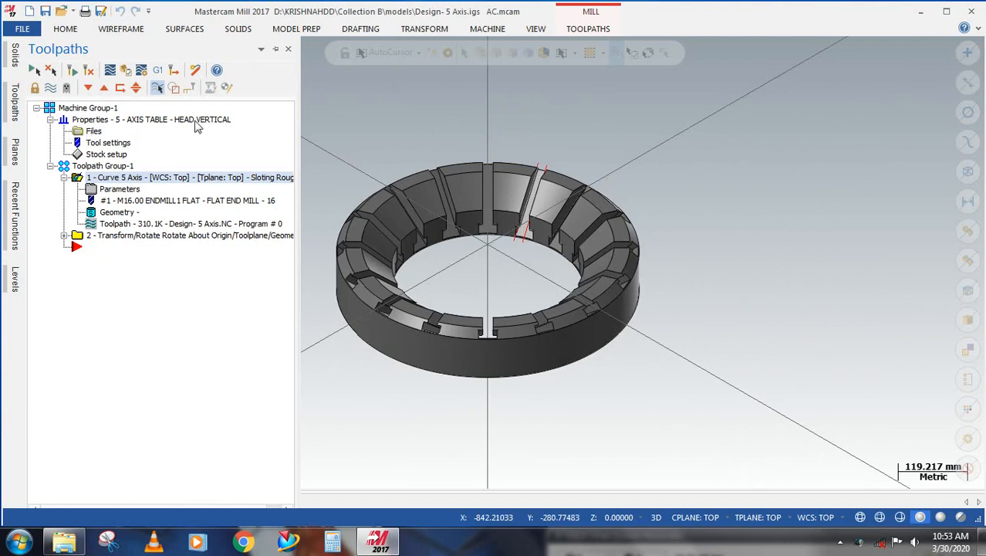
{"action": "left_click", "coordinate": [109, 168]}
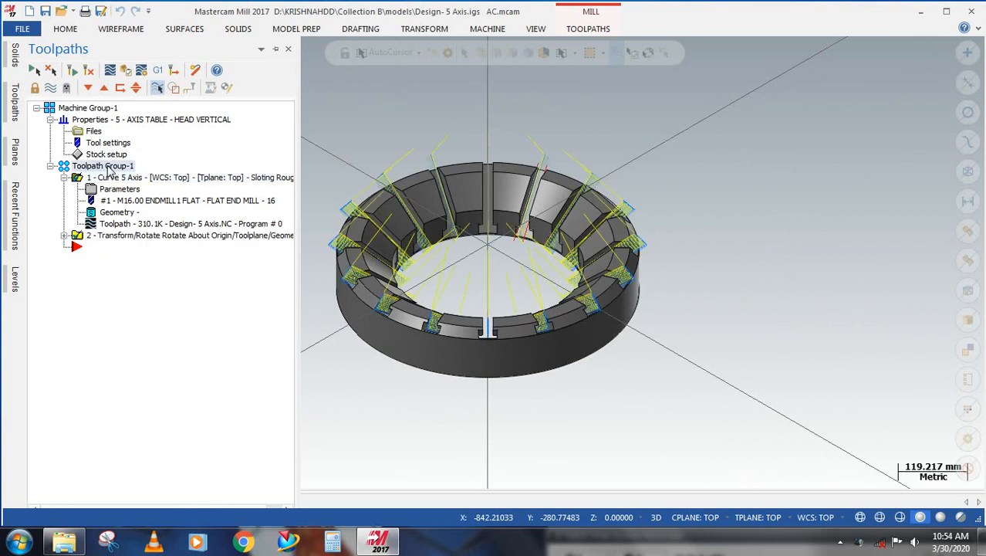
{"action": "left_click", "coordinate": [111, 188]}
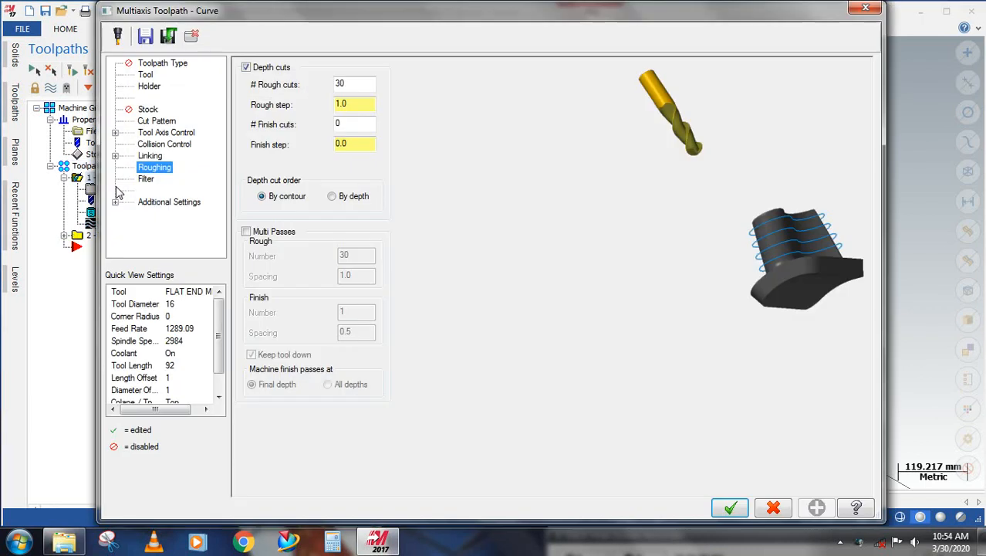
{"action": "left_click", "coordinate": [158, 65]}
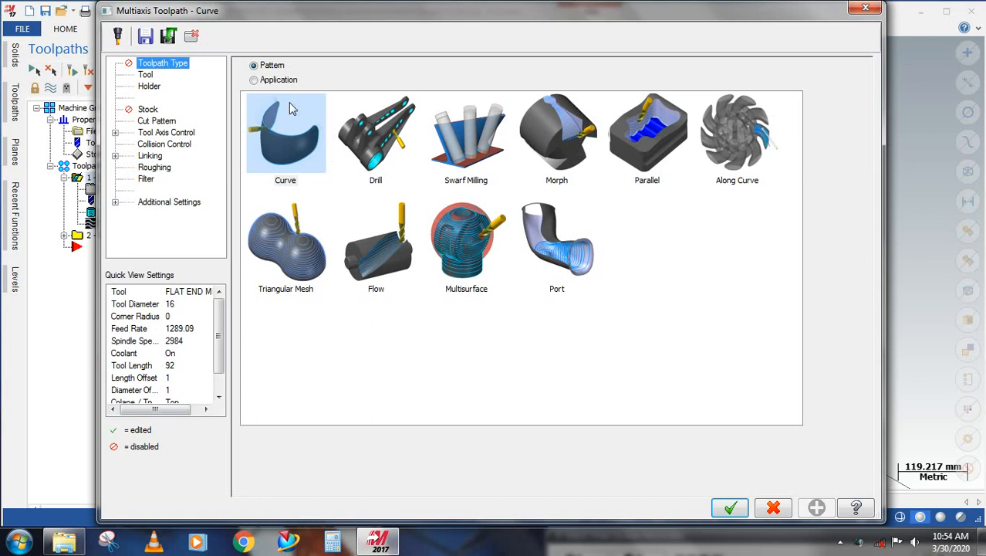
{"action": "left_click", "coordinate": [145, 75]}
{"action": "left_click", "coordinate": [384, 105]}
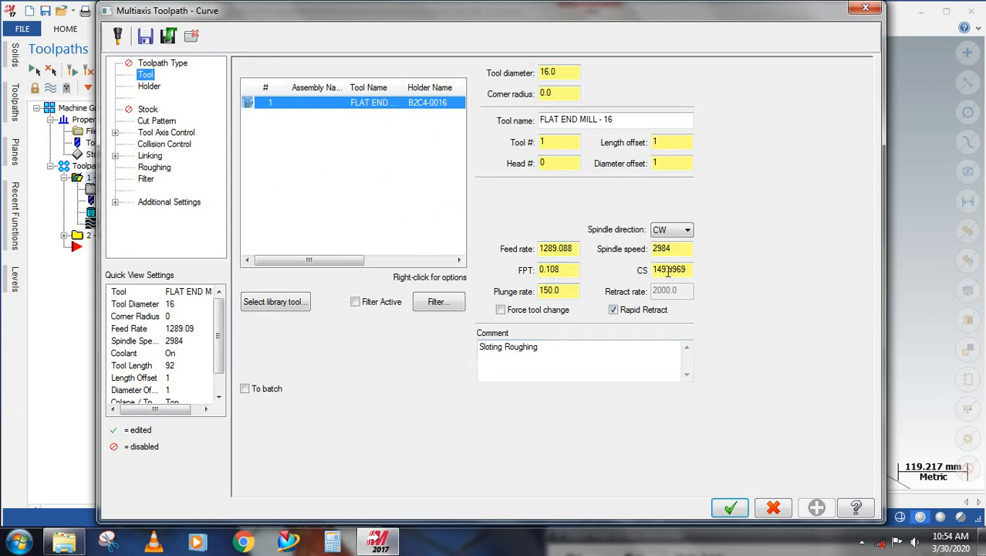
{"action": "left_click", "coordinate": [158, 90]}
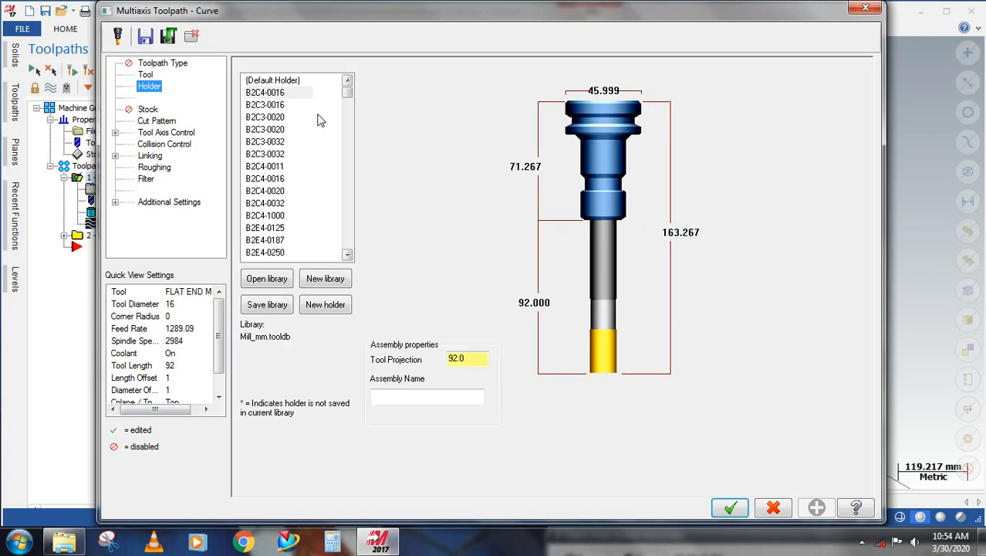
{"action": "left_click", "coordinate": [148, 111]}
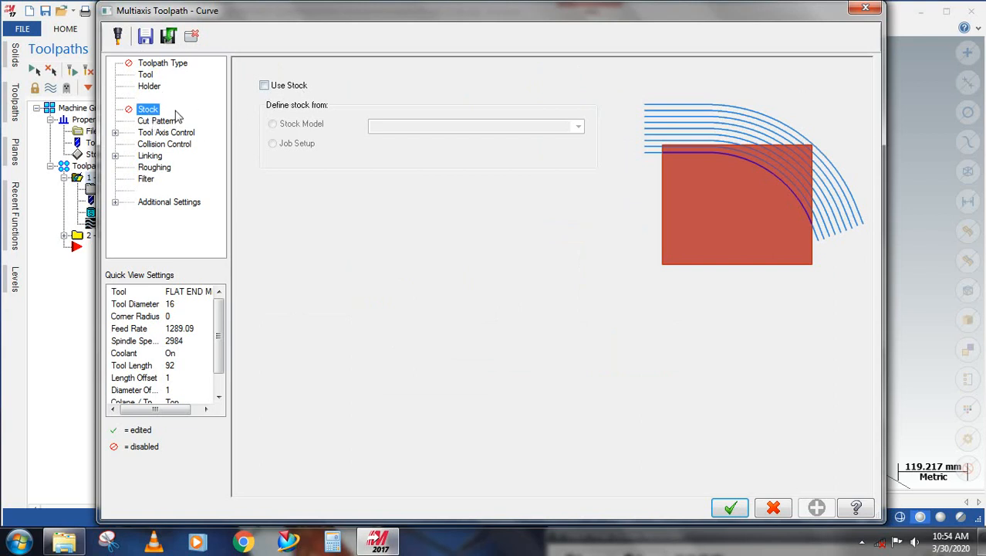
Step: Review the Curve 5 Axis operation's cut pattern, tool axis control, axis limits and collision control settings
{"action": "left_click", "coordinate": [164, 125]}
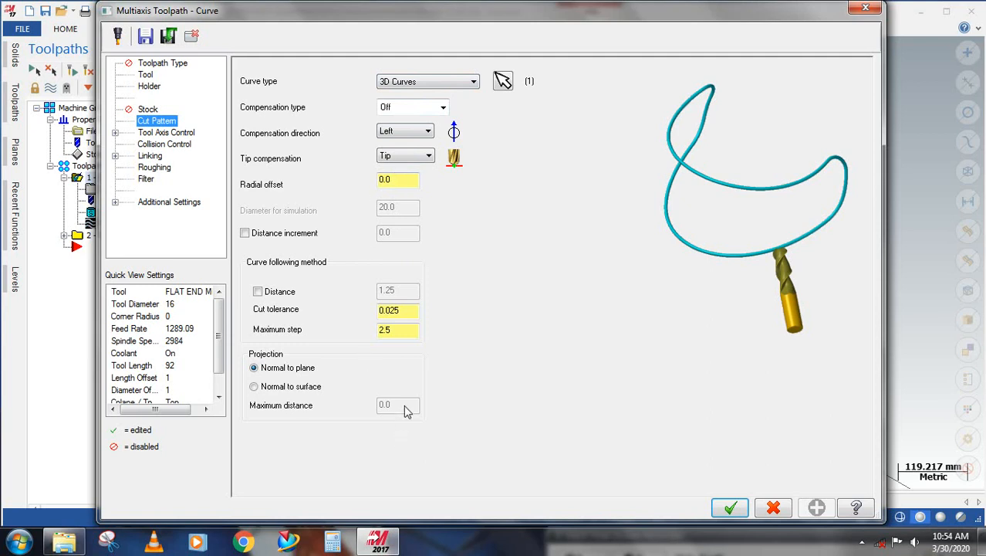
{"action": "left_click", "coordinate": [114, 133]}
{"action": "left_click", "coordinate": [164, 133]}
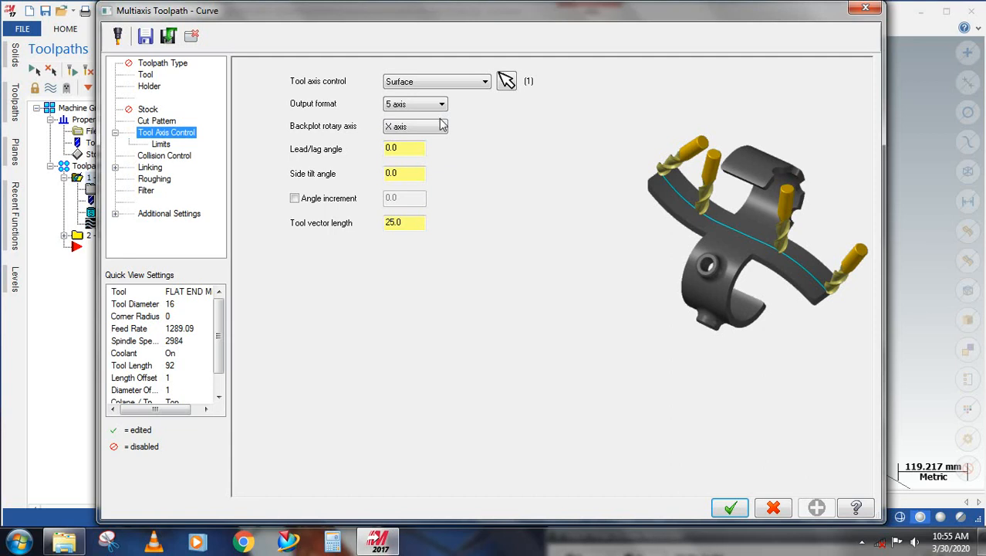
{"action": "left_click", "coordinate": [161, 145]}
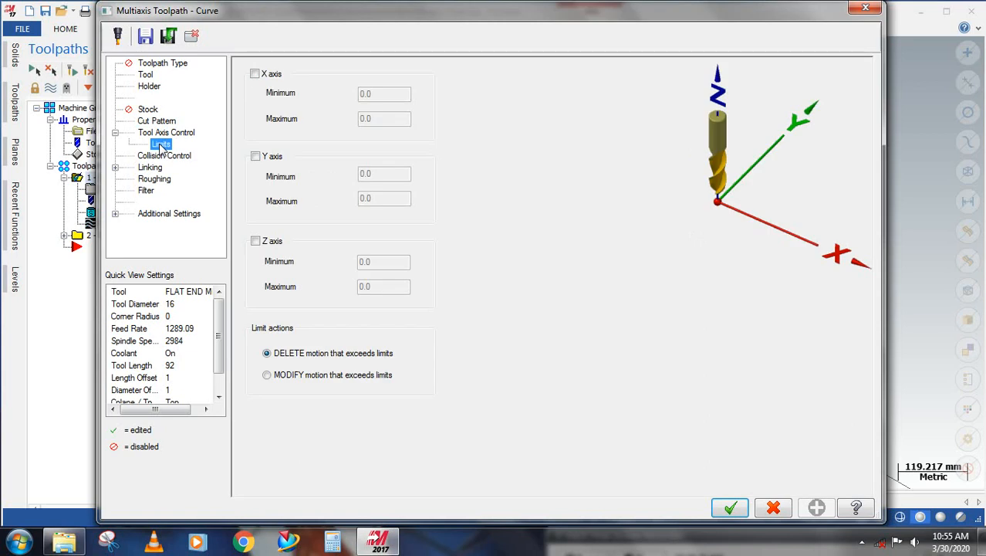
{"action": "left_click", "coordinate": [174, 158]}
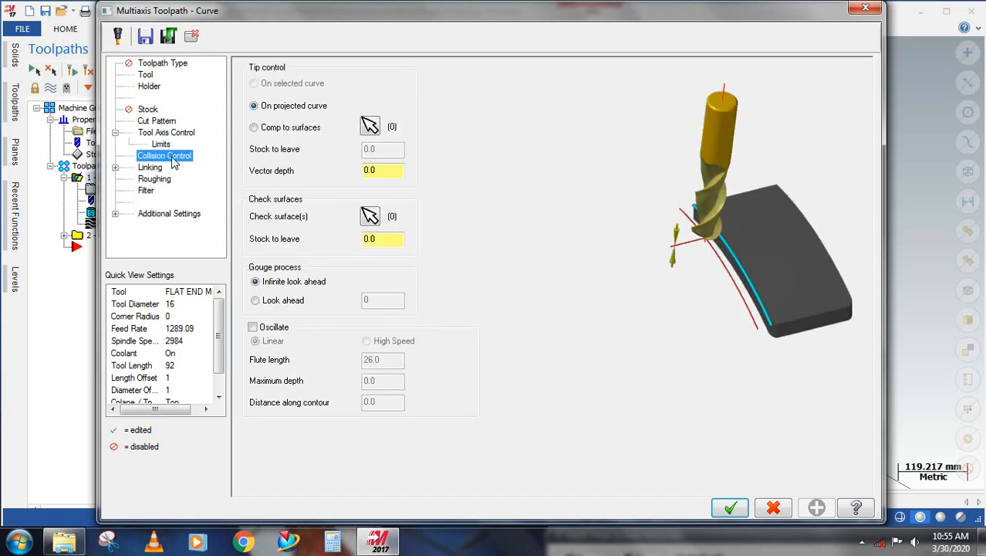
Step: Review the operation's linking, roughing, filter and work plane settings, and accept the Curve toolpath parameters
{"action": "left_click", "coordinate": [153, 167]}
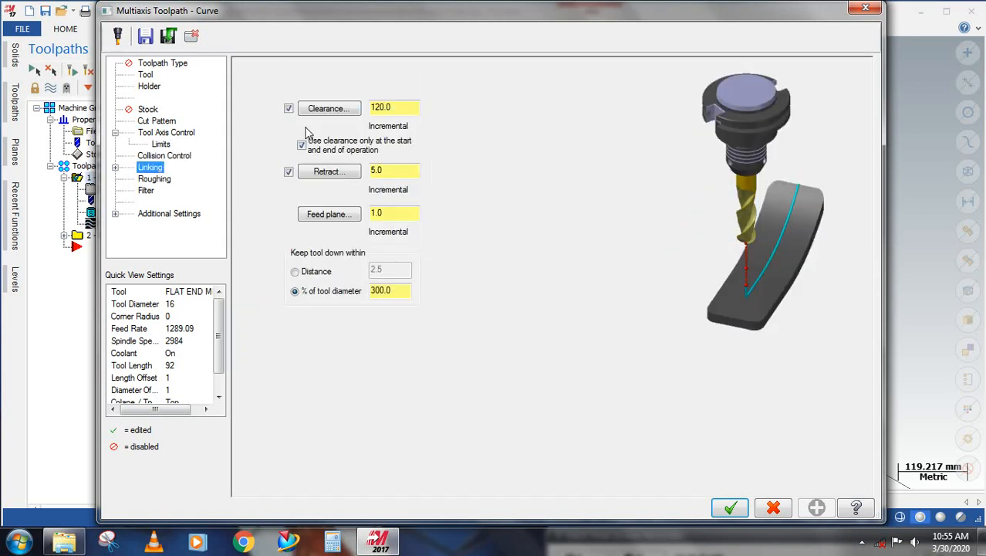
{"action": "left_click", "coordinate": [152, 180]}
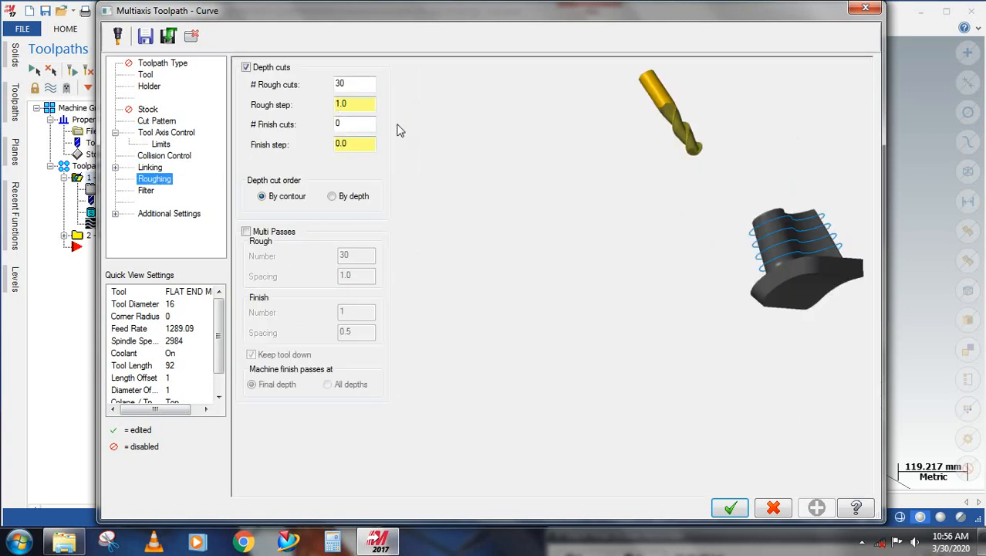
{"action": "left_click", "coordinate": [142, 192]}
{"action": "left_click", "coordinate": [179, 217]}
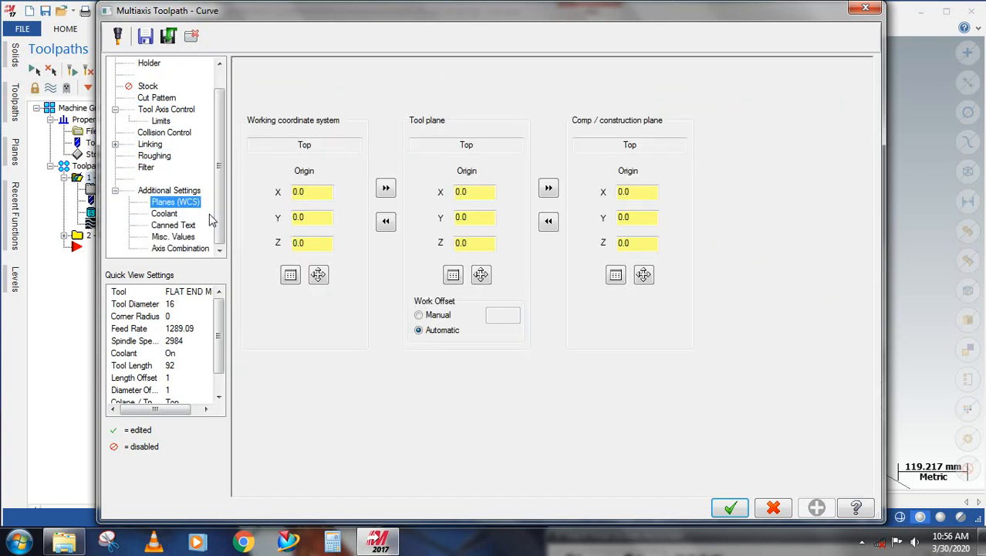
{"action": "left_click", "coordinate": [730, 507]}
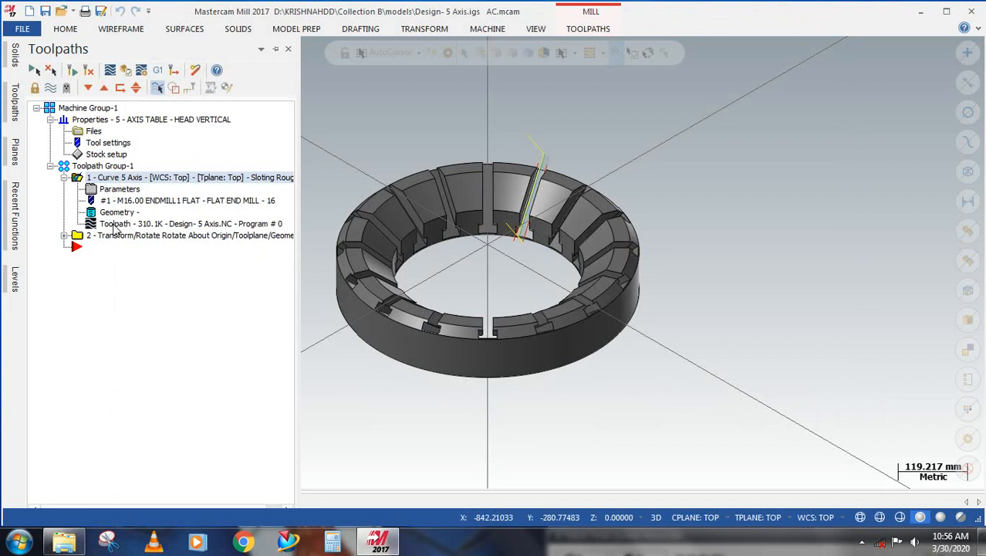
Step: Backplot the Curve 5 Axis roughing toolpath on the single slot, observe the tool motion and close the backplot
{"action": "left_click", "coordinate": [100, 224]}
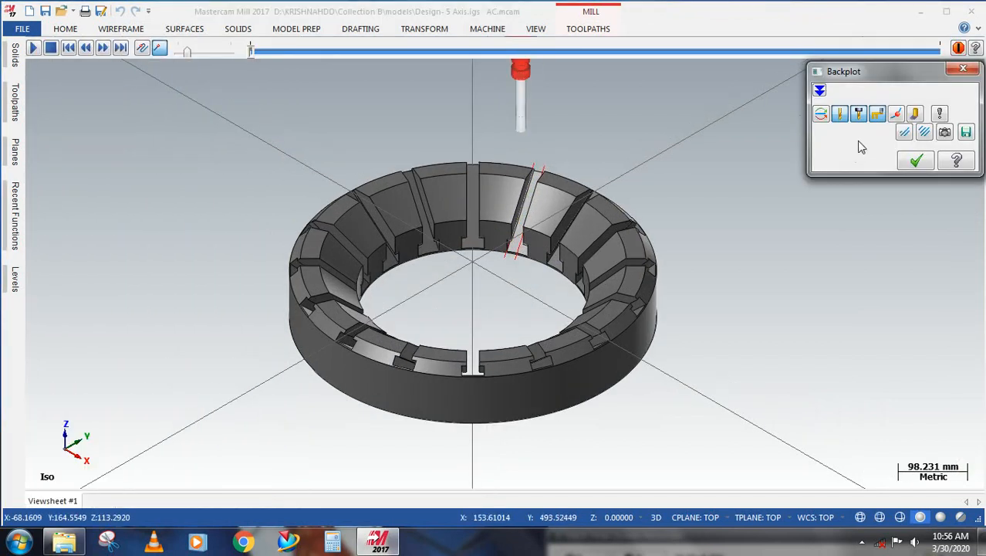
{"action": "left_click", "coordinate": [33, 48]}
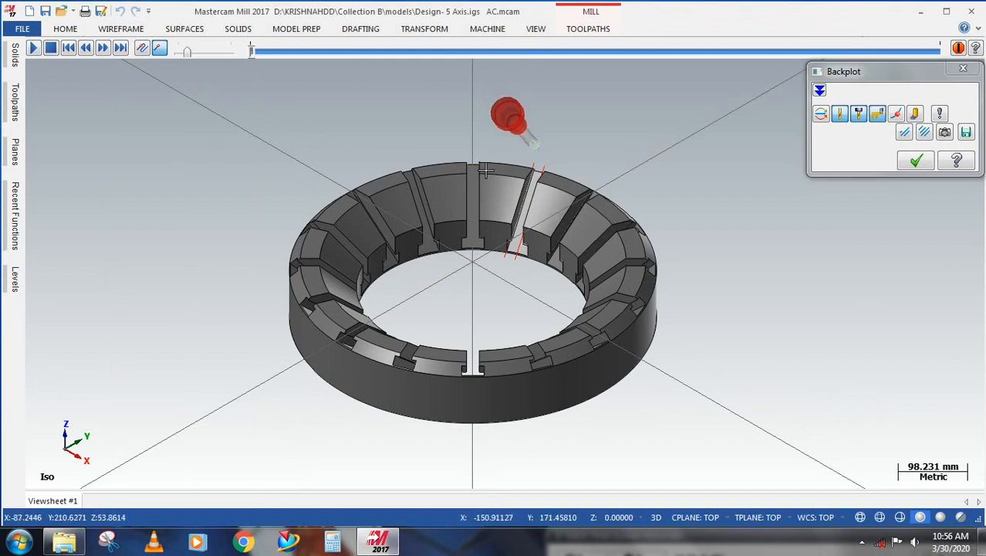
{"action": "scroll", "coordinate": [482, 168], "scroll_direction": "up", "scroll_amount": 2}
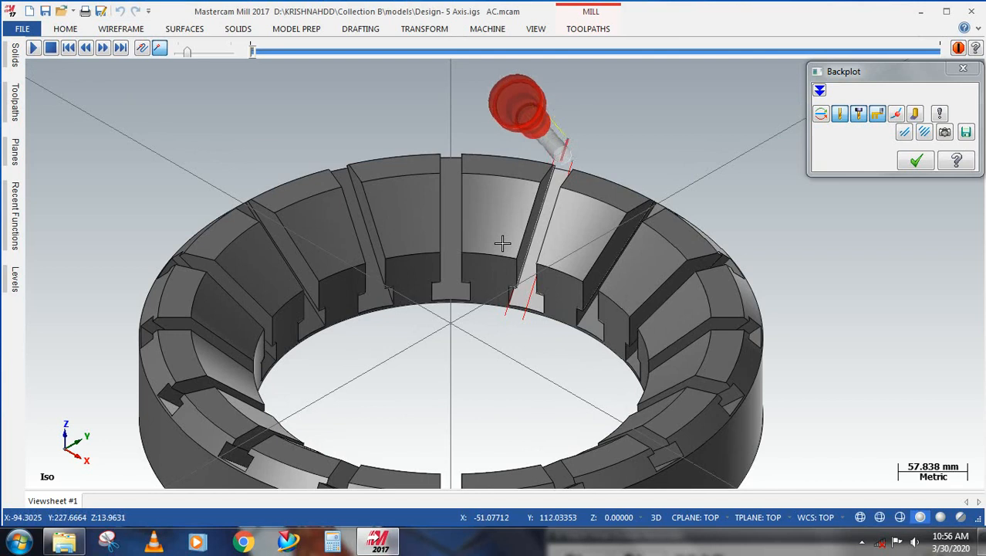
{"action": "scroll", "coordinate": [479, 268], "scroll_direction": "down", "scroll_amount": 1}
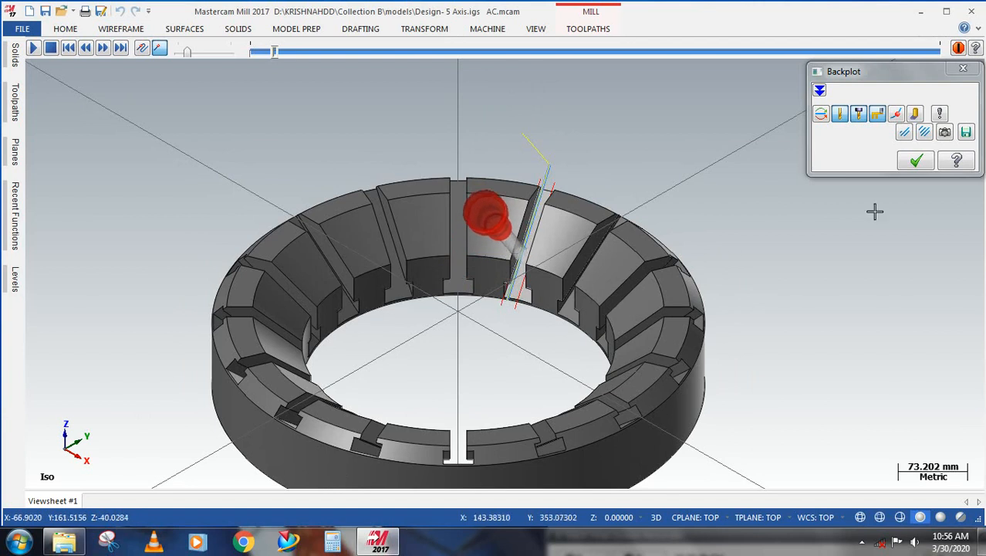
{"action": "left_click", "coordinate": [929, 162]}
{"action": "scroll", "coordinate": [655, 154], "scroll_direction": "down", "scroll_amount": 4}
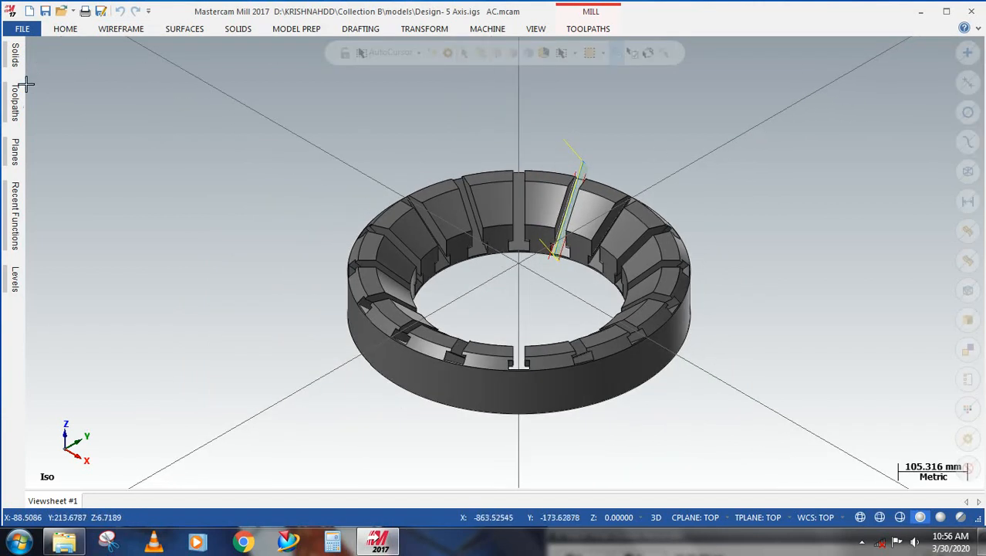
Step: Review the Transform/Rotate operation's type, method and rotation instance settings, and accept its parameters
{"action": "mouse_move", "coordinate": [14, 100]}
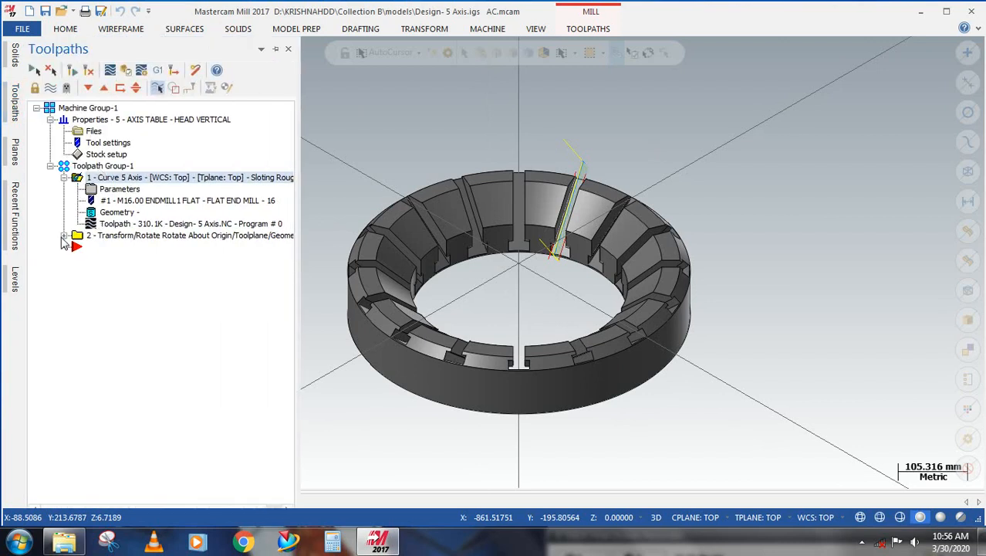
{"action": "left_click", "coordinate": [64, 235]}
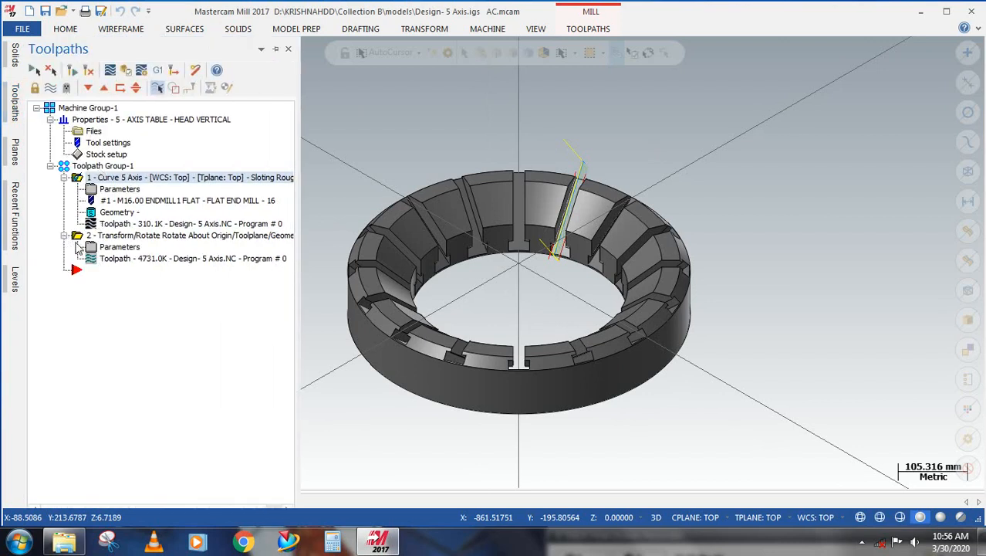
{"action": "left_click", "coordinate": [129, 237]}
{"action": "left_click", "coordinate": [124, 246]}
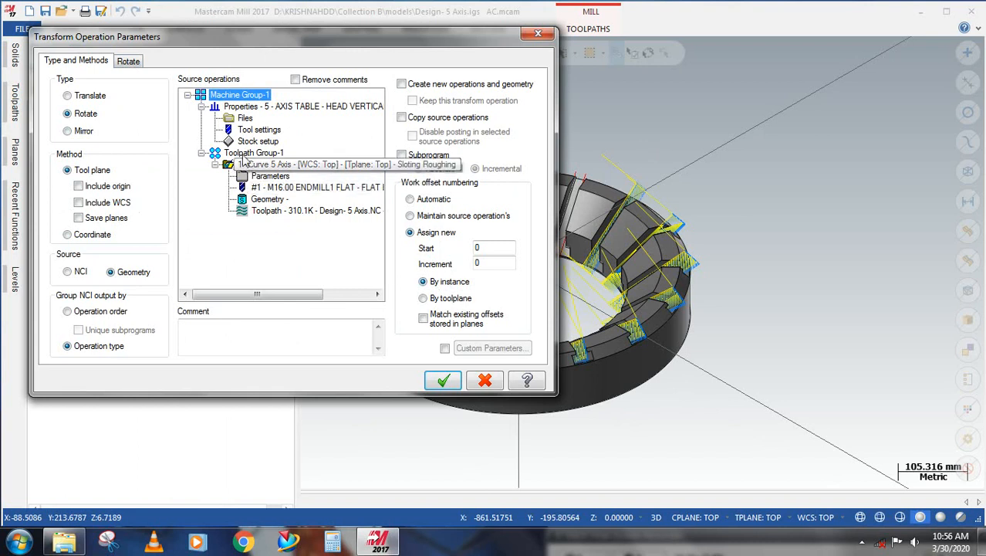
{"action": "left_click", "coordinate": [133, 62]}
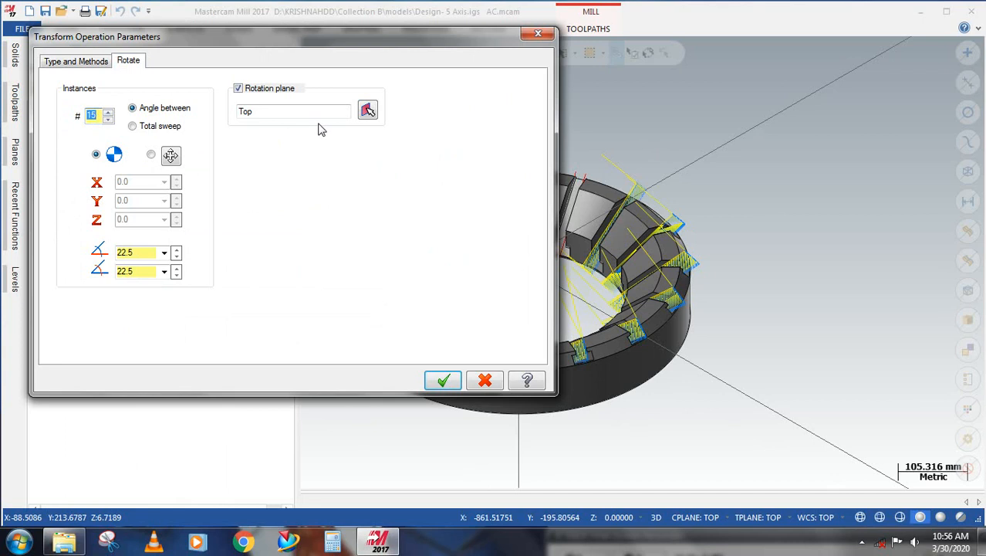
{"action": "left_click", "coordinate": [443, 379]}
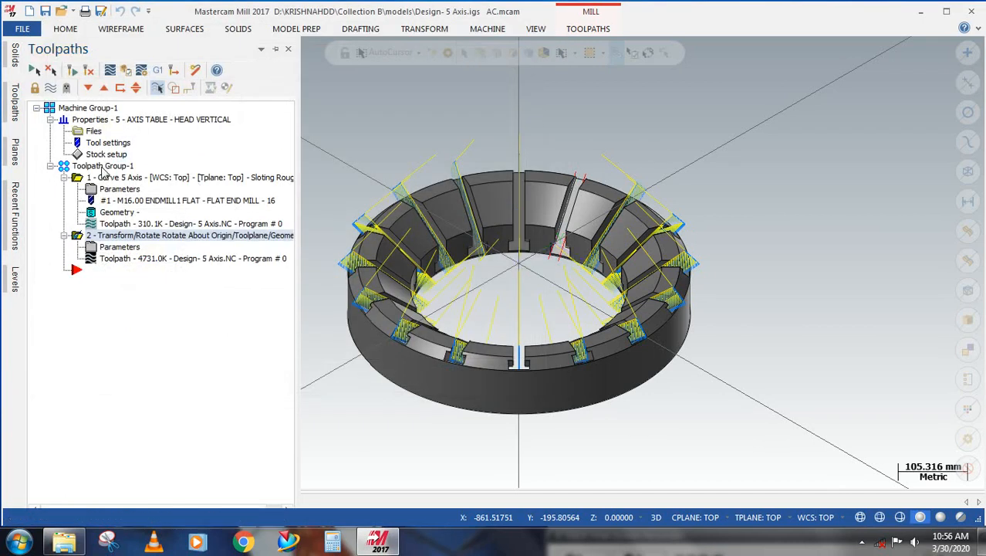
Step: Backplot both operations of Toolpath Group-1 together at a higher playback speed and close the backplot
{"action": "left_click", "coordinate": [105, 166]}
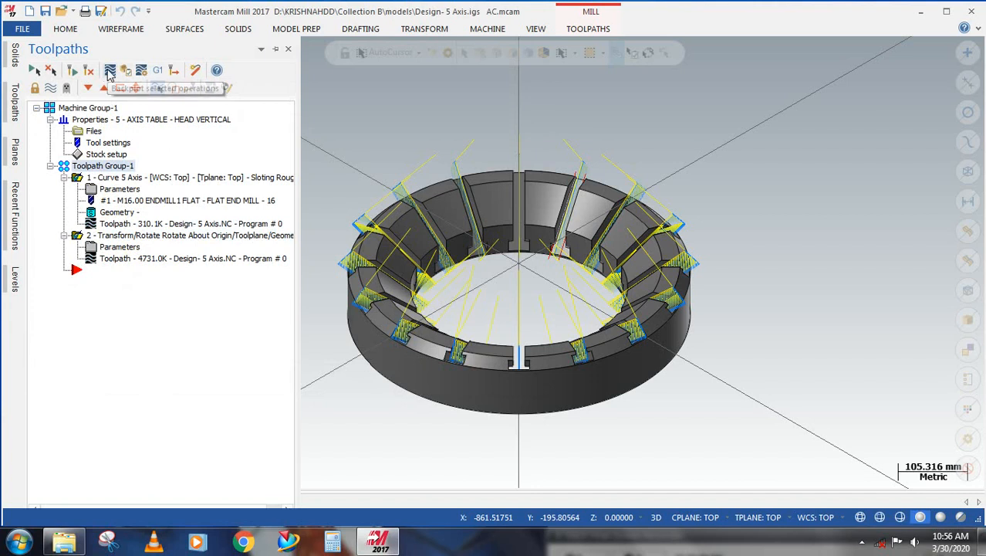
{"action": "left_click", "coordinate": [110, 71]}
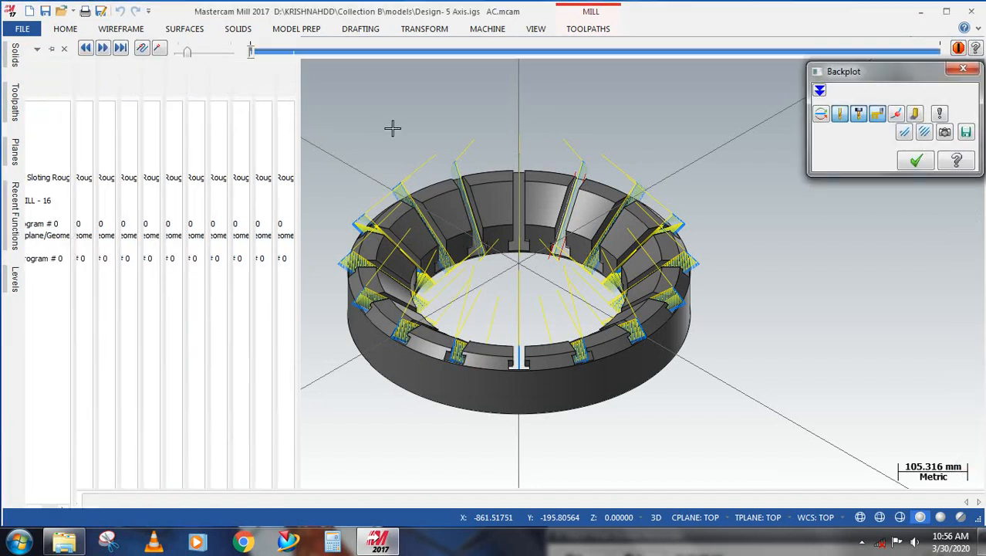
{"action": "scroll", "coordinate": [257, 206], "scroll_direction": "down", "scroll_amount": 1}
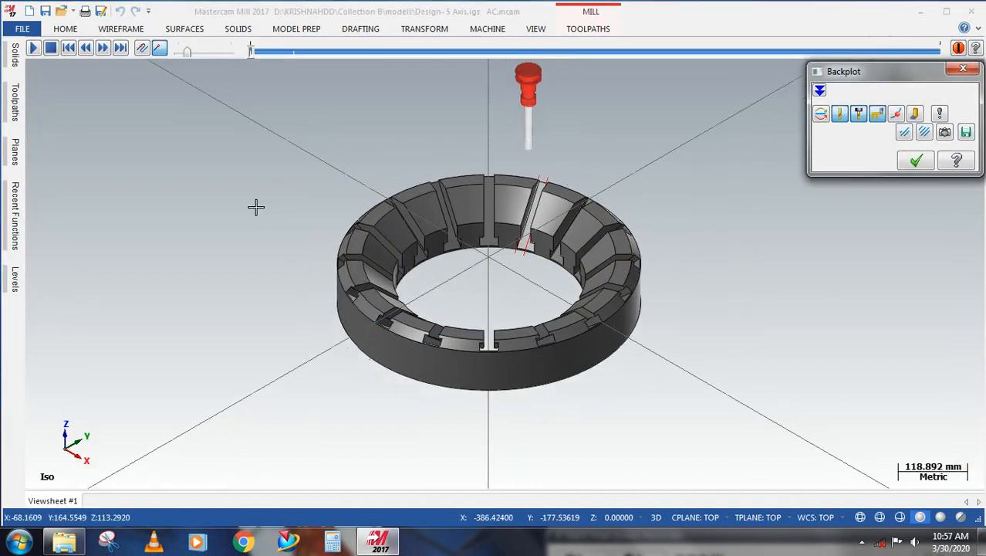
{"action": "scroll", "coordinate": [256, 207], "scroll_direction": "up", "scroll_amount": 1}
{"action": "left_click", "coordinate": [188, 55]}
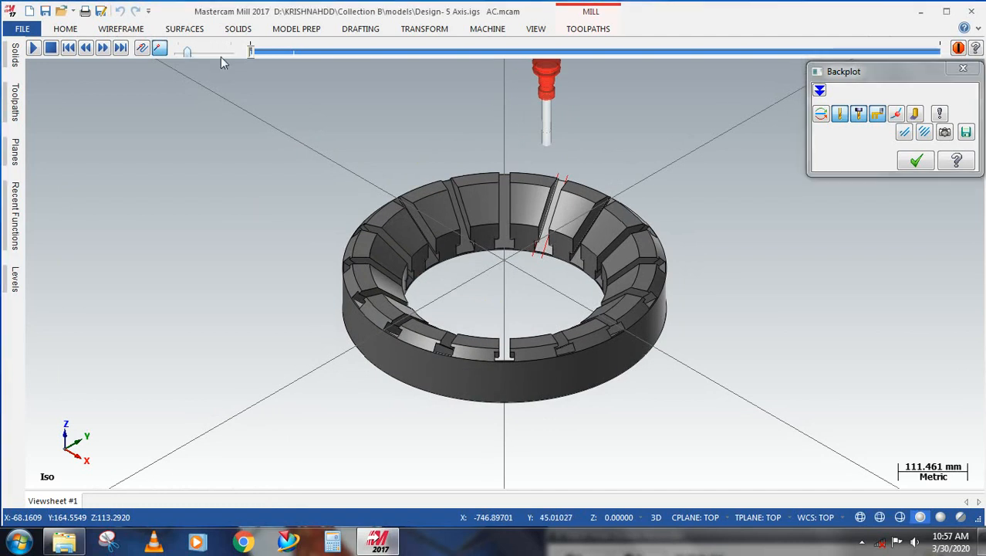
{"action": "left_click", "coordinate": [33, 49]}
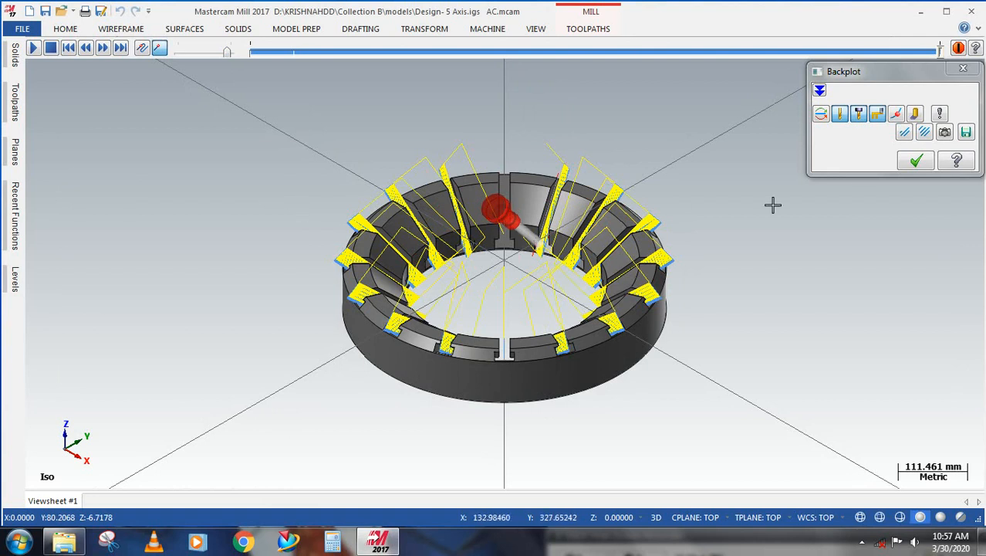
{"action": "left_click", "coordinate": [914, 162]}
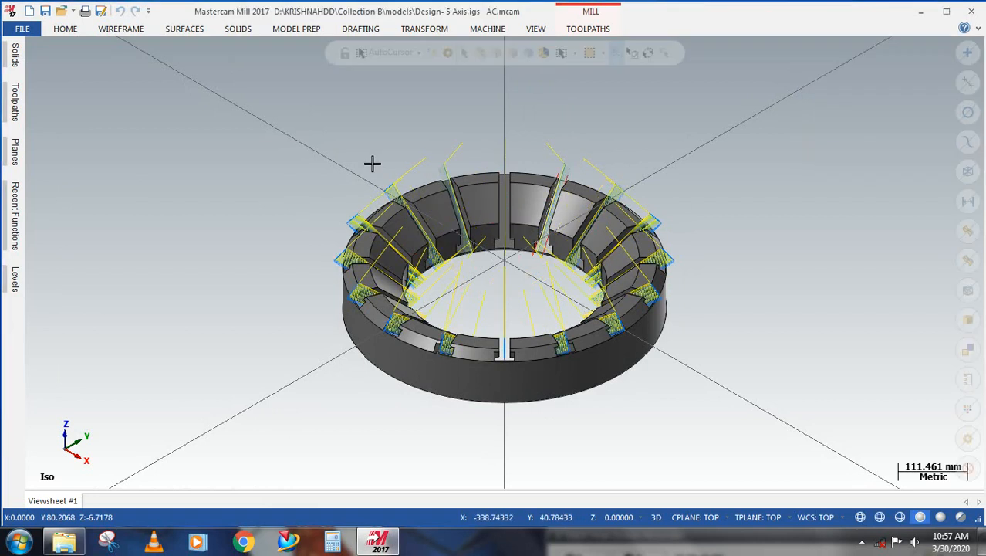
Step: Launch the machine simulation of the slot roughing operations on the 8_5XDMU_VMCTTBC machine and switch to the Machine Simulation window
{"action": "left_click", "coordinate": [978, 29]}
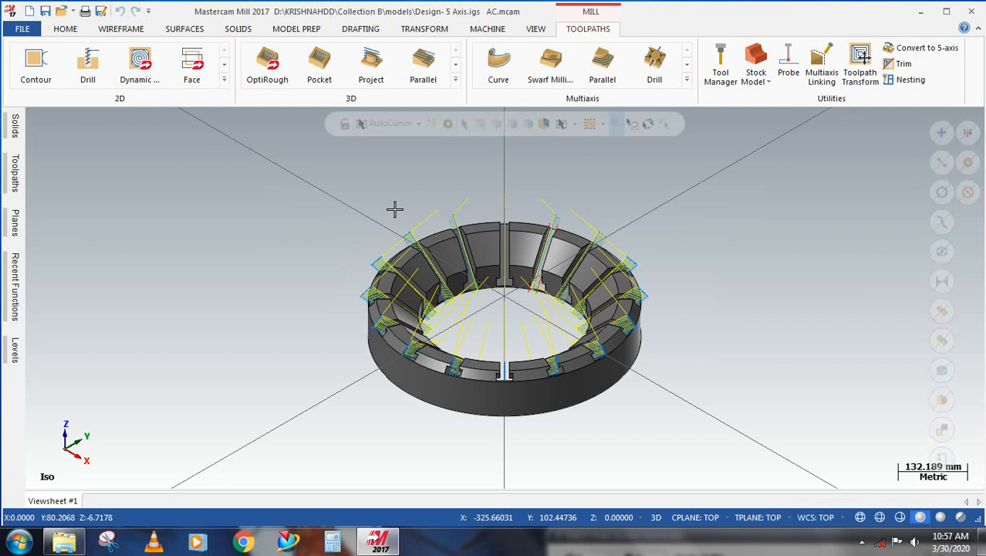
{"action": "scroll", "coordinate": [401, 182], "scroll_direction": "down", "scroll_amount": 1}
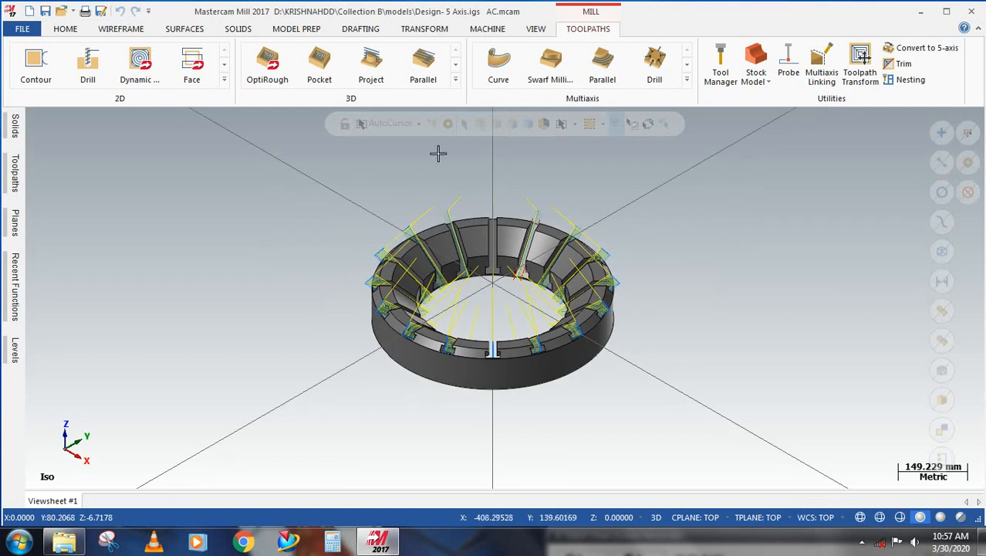
{"action": "left_click", "coordinate": [487, 29]}
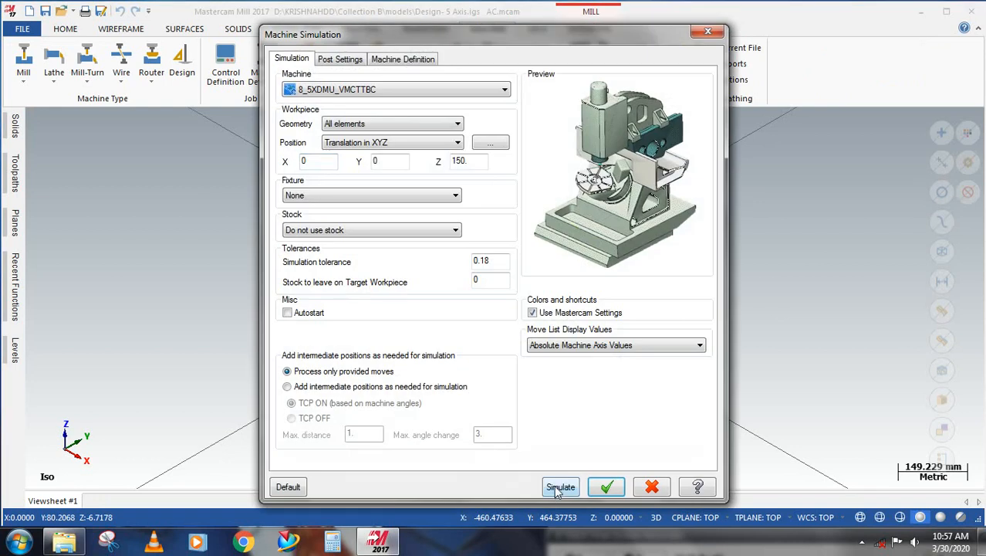
{"action": "left_click", "coordinate": [560, 487]}
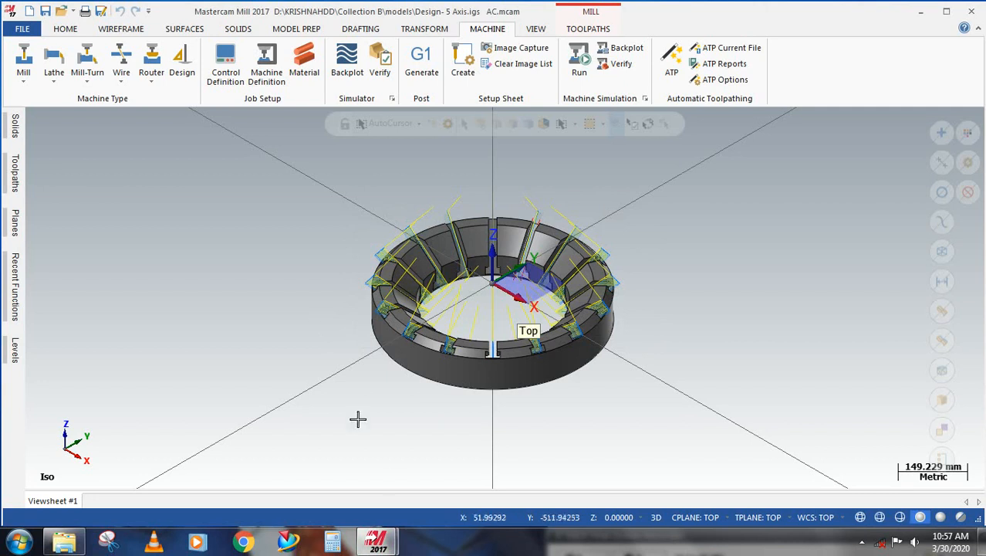
{"action": "mouse_move", "coordinate": [390, 544]}
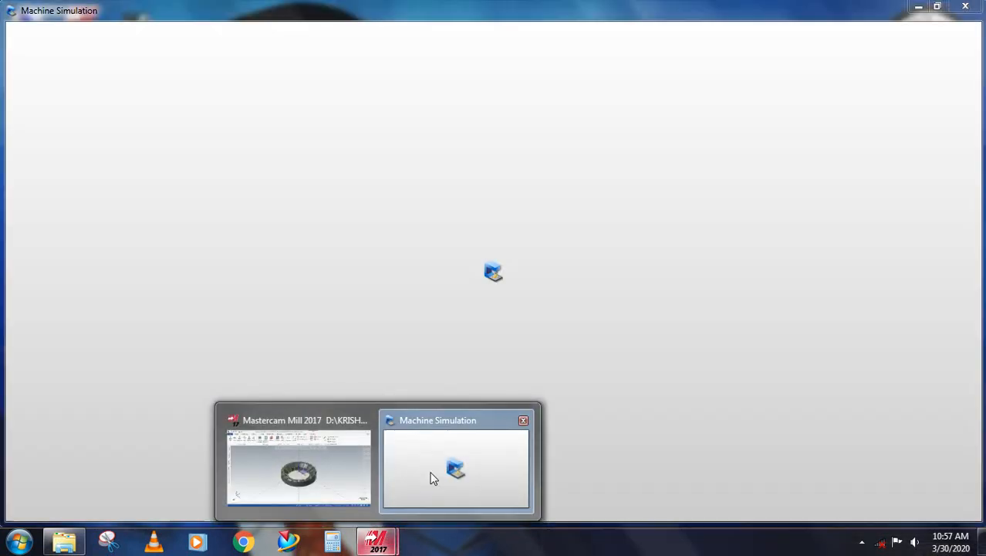
{"action": "left_click", "coordinate": [432, 474]}
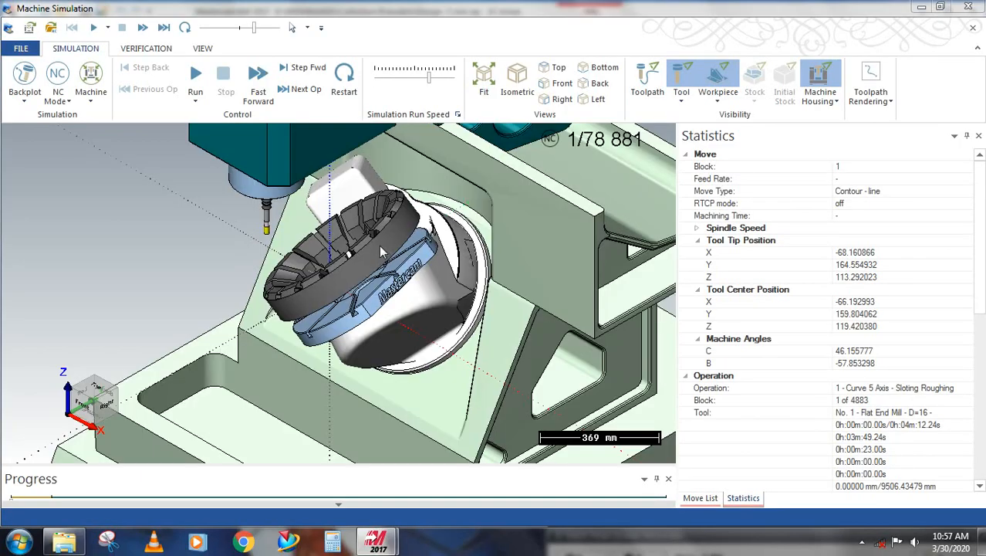
Step: Inspect the ring part mounted on the rotary table and run the machine simulation from its first move
{"action": "scroll", "coordinate": [319, 251], "scroll_direction": "up", "scroll_amount": 2}
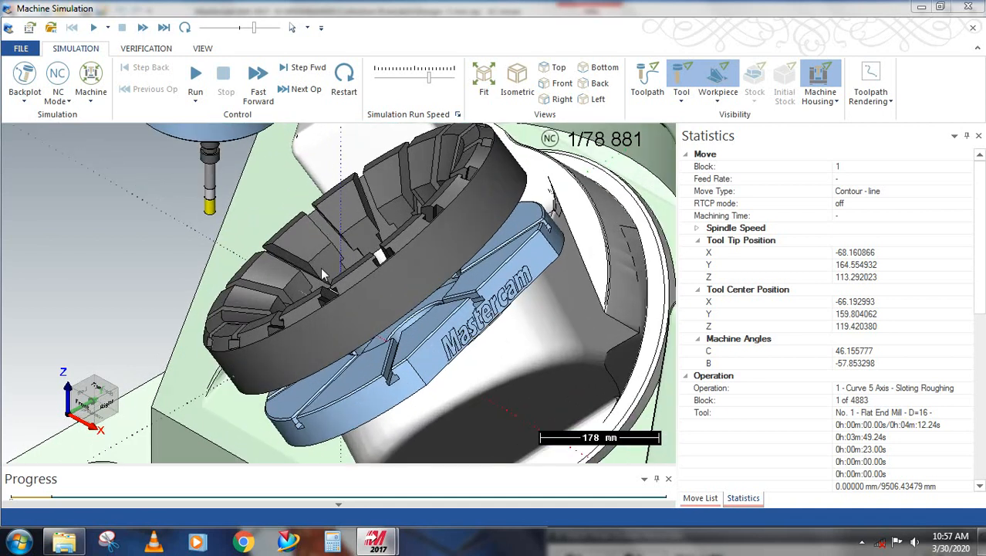
{"action": "scroll", "coordinate": [320, 263], "scroll_direction": "down", "scroll_amount": 4}
{"action": "scroll", "coordinate": [322, 281], "scroll_direction": "up", "scroll_amount": 1}
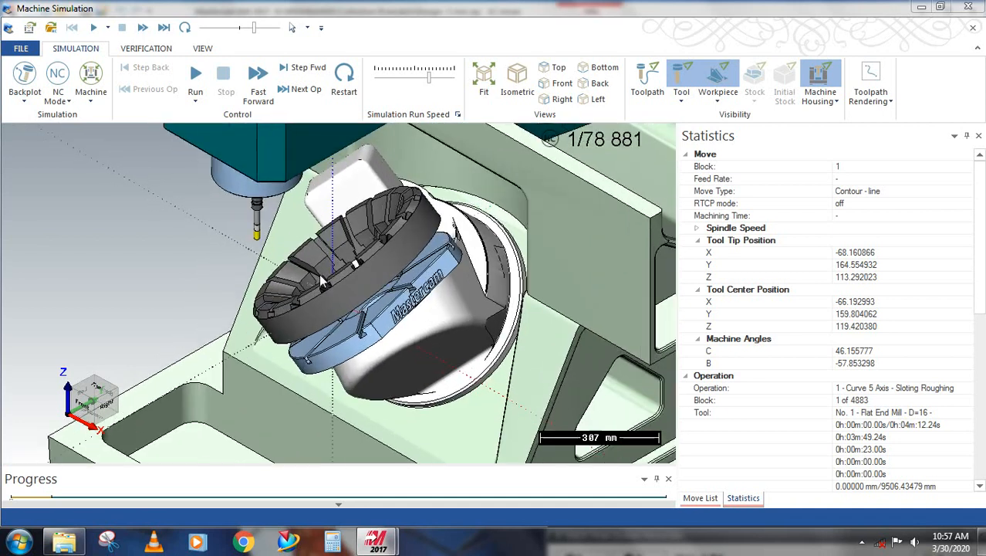
{"action": "scroll", "coordinate": [322, 281], "scroll_direction": "up", "scroll_amount": 2}
{"action": "scroll", "coordinate": [326, 284], "scroll_direction": "down", "scroll_amount": 1}
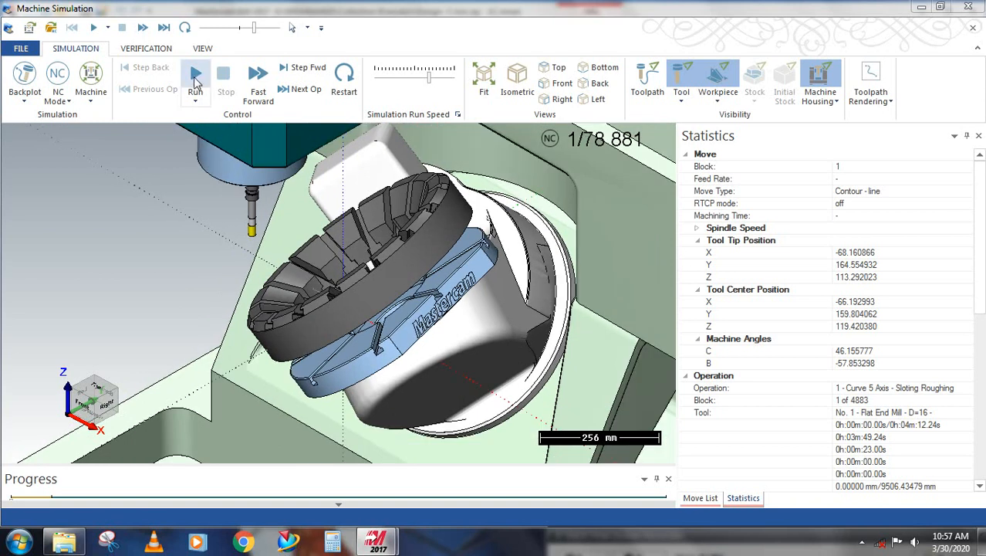
{"action": "left_click", "coordinate": [194, 98]}
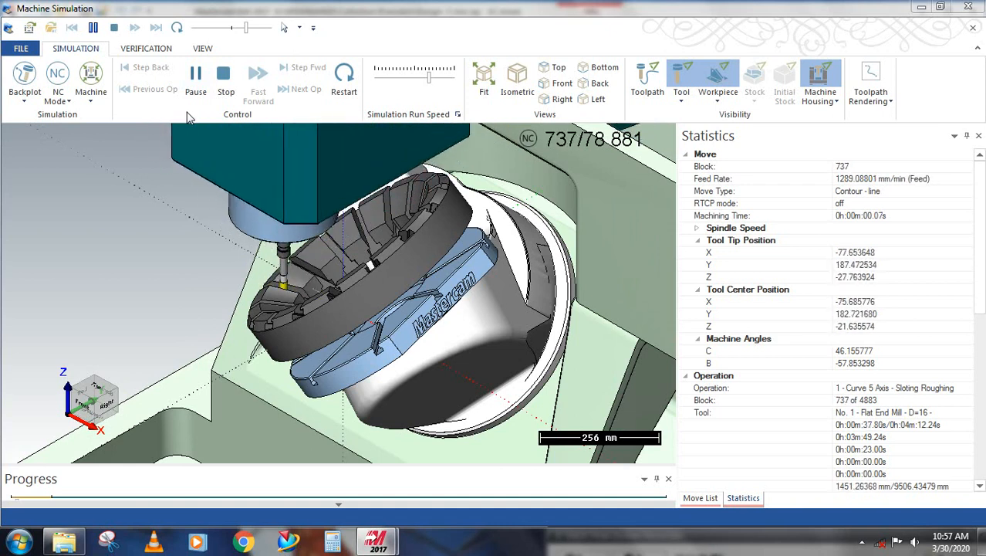
Step: Examine the flat end mill's motion in the first slot and the surrounding machine from several angles and distances
{"action": "scroll", "coordinate": [440, 272], "scroll_direction": "down", "scroll_amount": 6}
{"action": "scroll", "coordinate": [440, 272], "scroll_direction": "up", "scroll_amount": 1}
{"action": "middle_click_drag", "start_coordinate": [439, 271], "coordinate": [484, 248]}
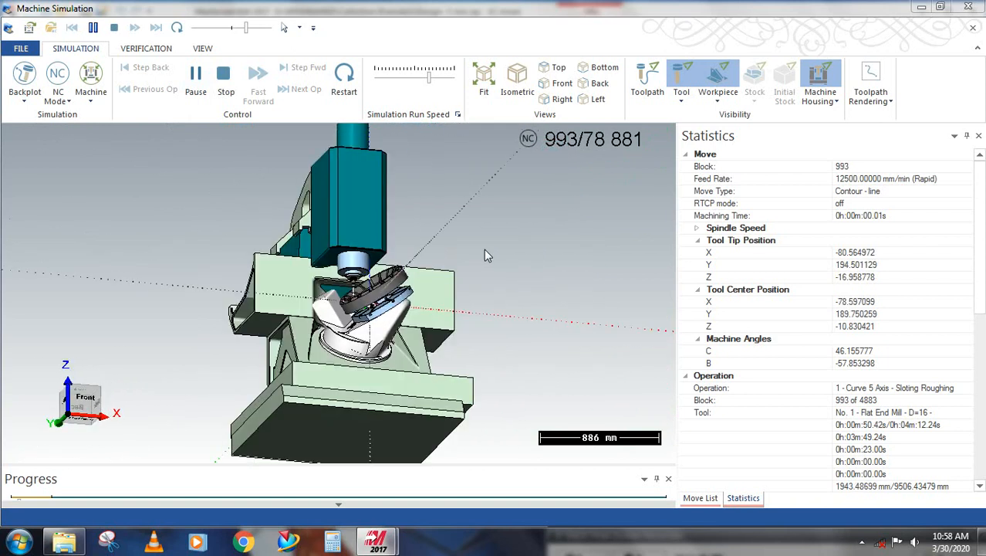
{"action": "scroll", "coordinate": [357, 322], "scroll_direction": "up", "scroll_amount": 8}
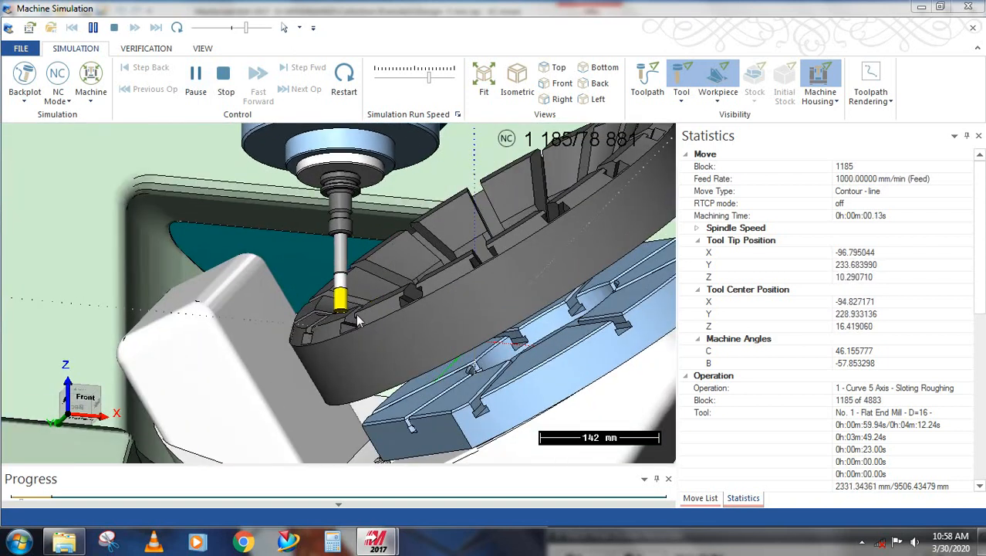
{"action": "scroll", "coordinate": [356, 318], "scroll_direction": "up", "scroll_amount": 3}
{"action": "scroll", "coordinate": [339, 327], "scroll_direction": "down", "scroll_amount": 15}
{"action": "middle_click_drag", "start_coordinate": [340, 328], "coordinate": [355, 322]}
{"action": "scroll", "coordinate": [385, 289], "scroll_direction": "up", "scroll_amount": 15}
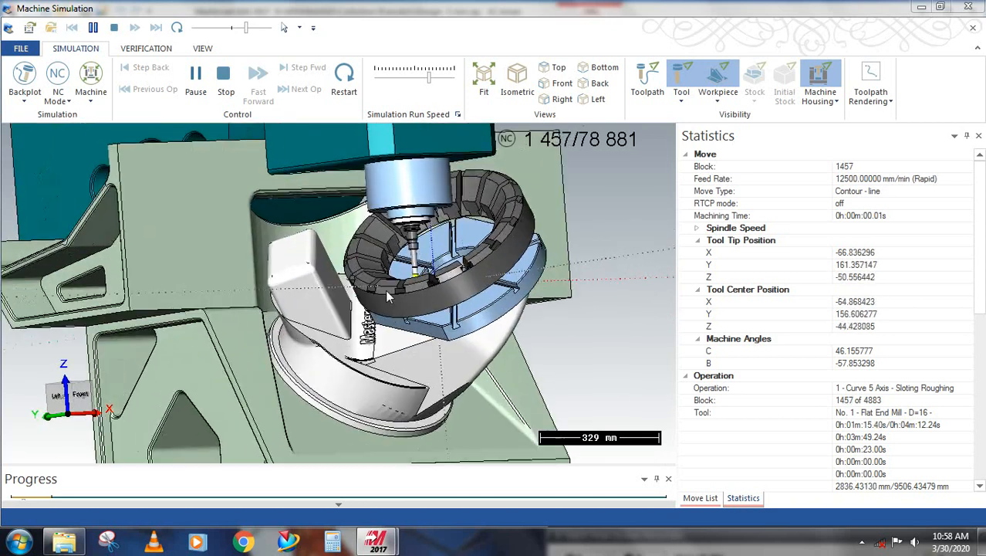
{"action": "scroll", "coordinate": [416, 287], "scroll_direction": "up", "scroll_amount": 4}
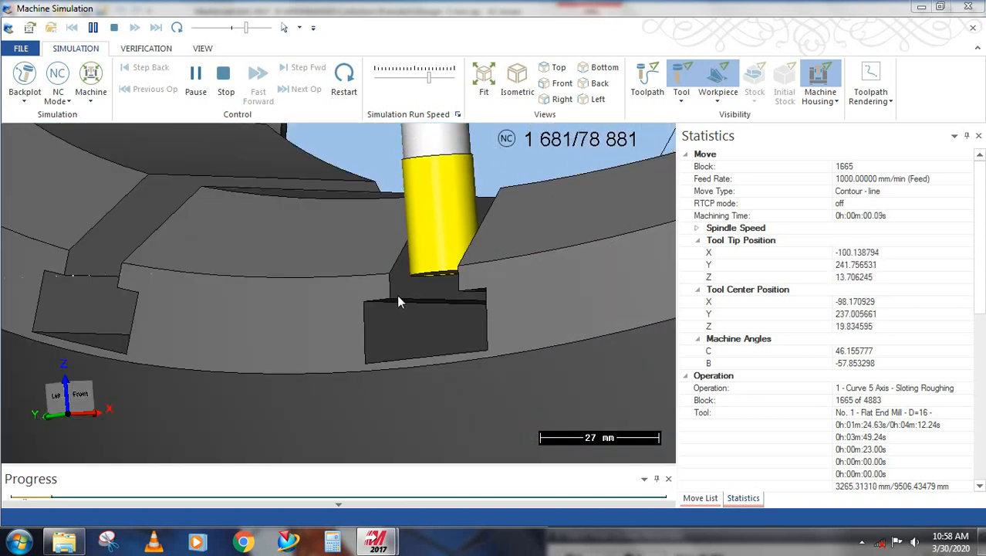
{"action": "scroll", "coordinate": [276, 255], "scroll_direction": "down", "scroll_amount": 12}
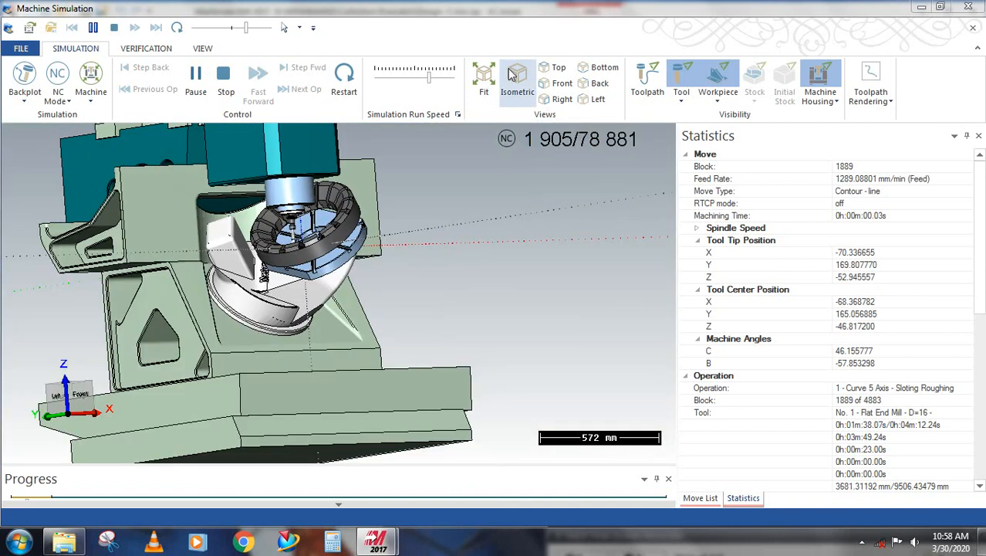
Step: Return to the isometric view, display the toolpath over the ring, examine it around the cutting tool and hide it again
{"action": "left_click", "coordinate": [485, 80]}
{"action": "left_click", "coordinate": [517, 77]}
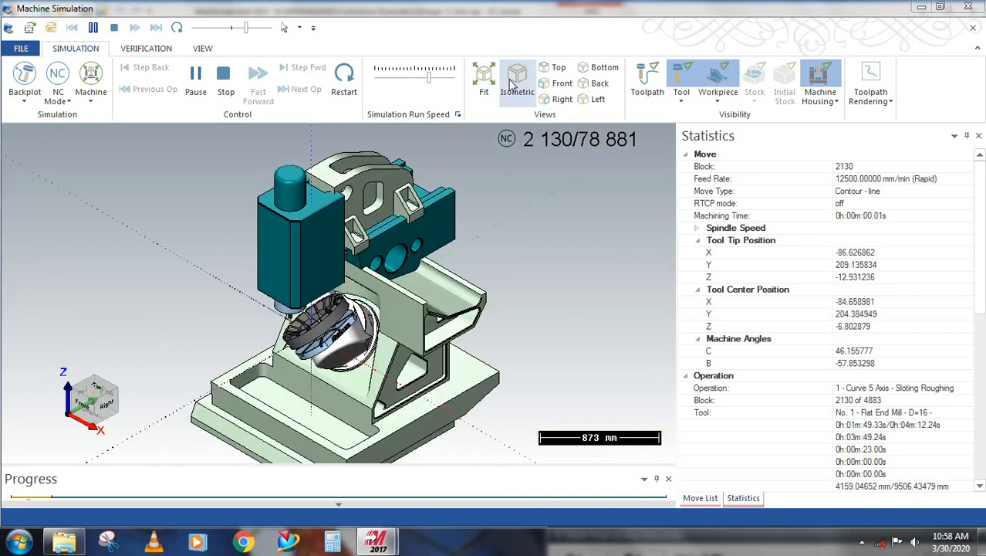
{"action": "scroll", "coordinate": [330, 315], "scroll_direction": "up", "scroll_amount": 3}
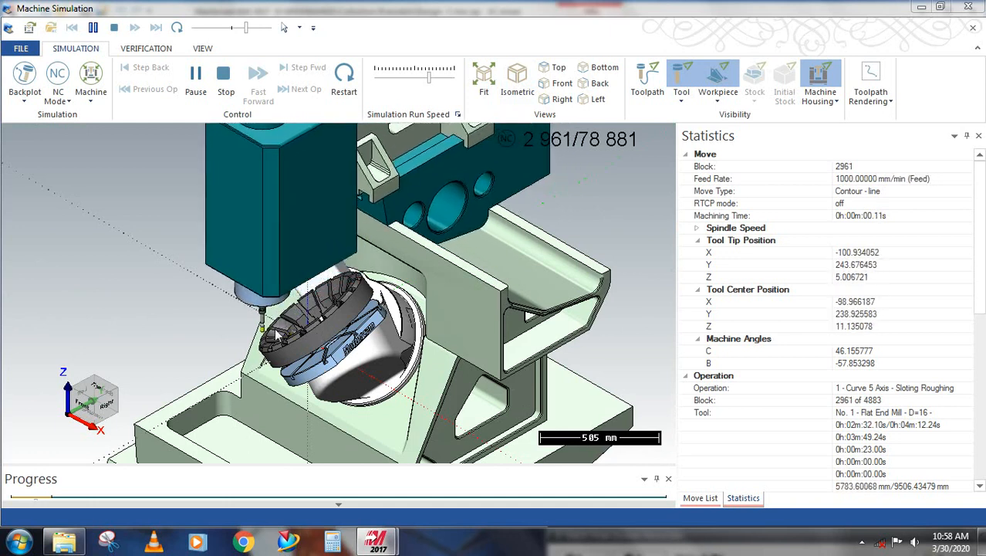
{"action": "left_click", "coordinate": [648, 77]}
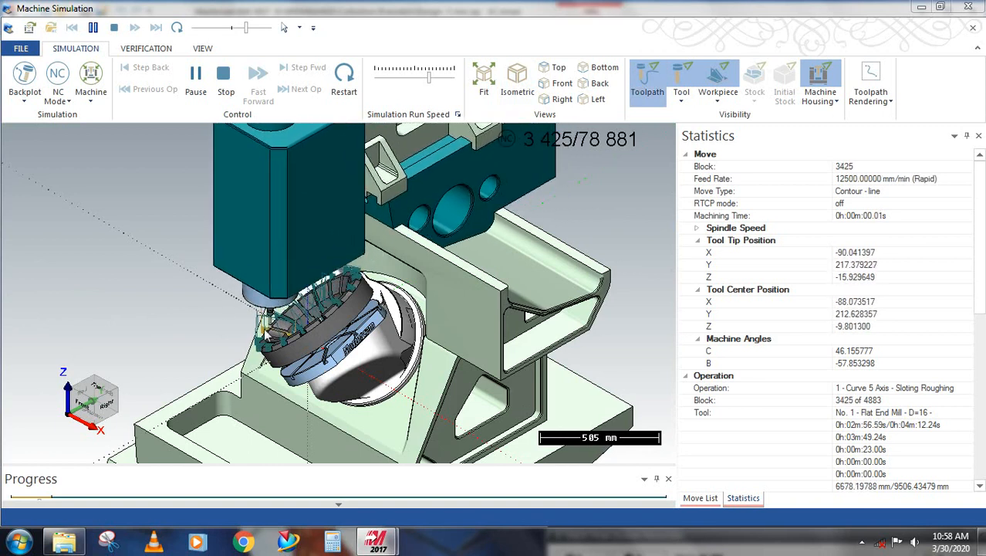
{"action": "scroll", "coordinate": [287, 347], "scroll_direction": "up", "scroll_amount": 5}
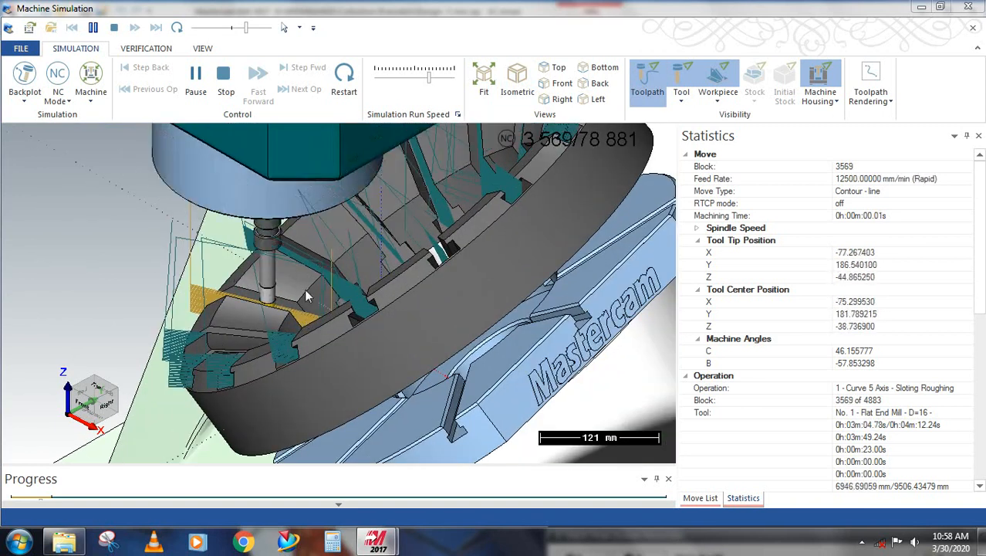
{"action": "scroll", "coordinate": [304, 288], "scroll_direction": "down", "scroll_amount": 2}
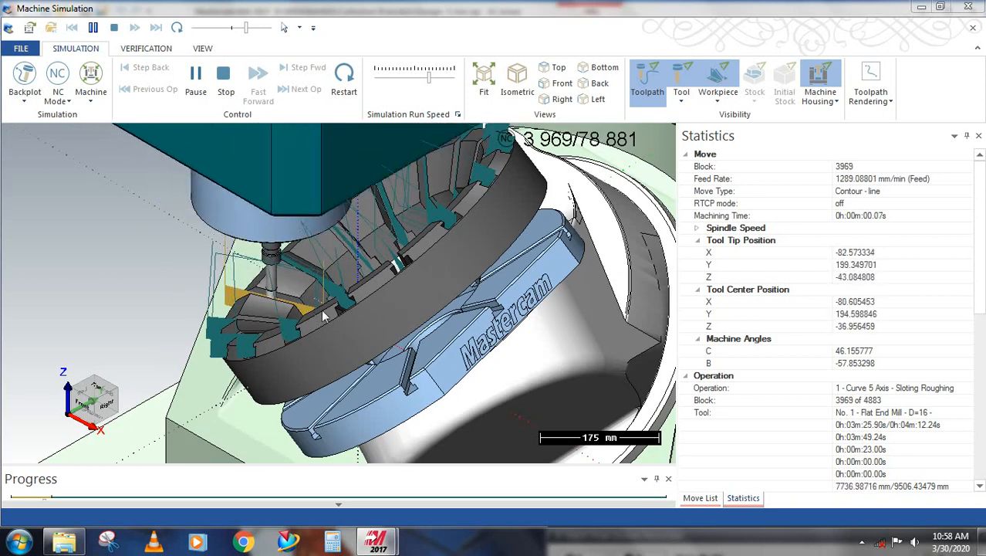
{"action": "scroll", "coordinate": [322, 332], "scroll_direction": "down", "scroll_amount": 5}
{"action": "scroll", "coordinate": [330, 345], "scroll_direction": "up", "scroll_amount": 1}
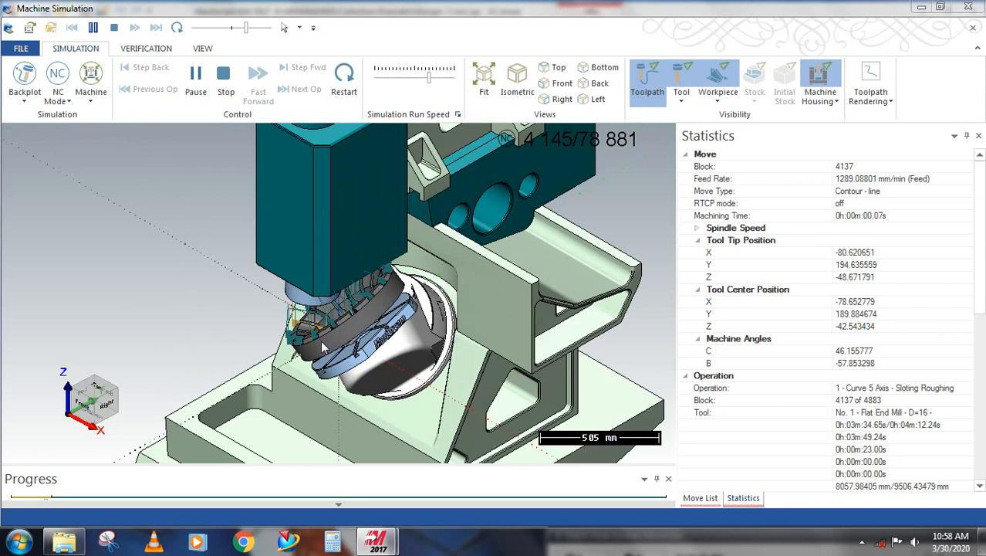
{"action": "left_click", "coordinate": [647, 81]}
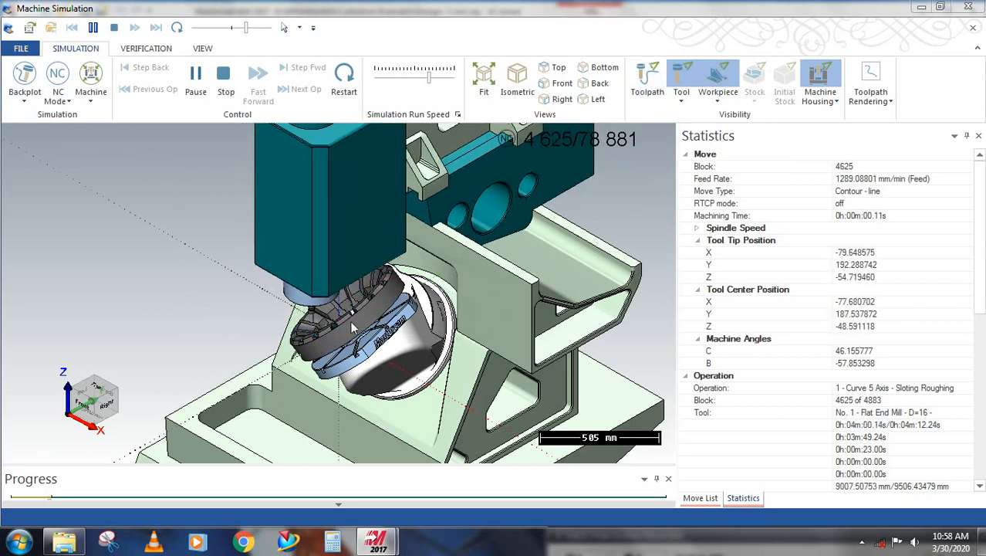
Step: Increase the simulation run speed and watch the table index the ring through the rotated slot roughing passes
{"action": "left_click", "coordinate": [257, 27]}
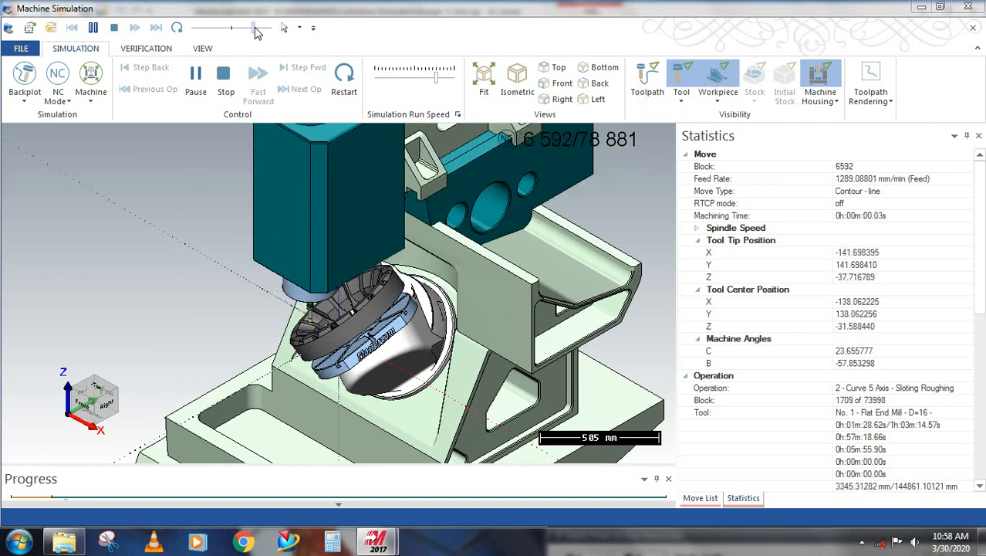
{"action": "scroll", "coordinate": [290, 356], "scroll_direction": "up", "scroll_amount": 2}
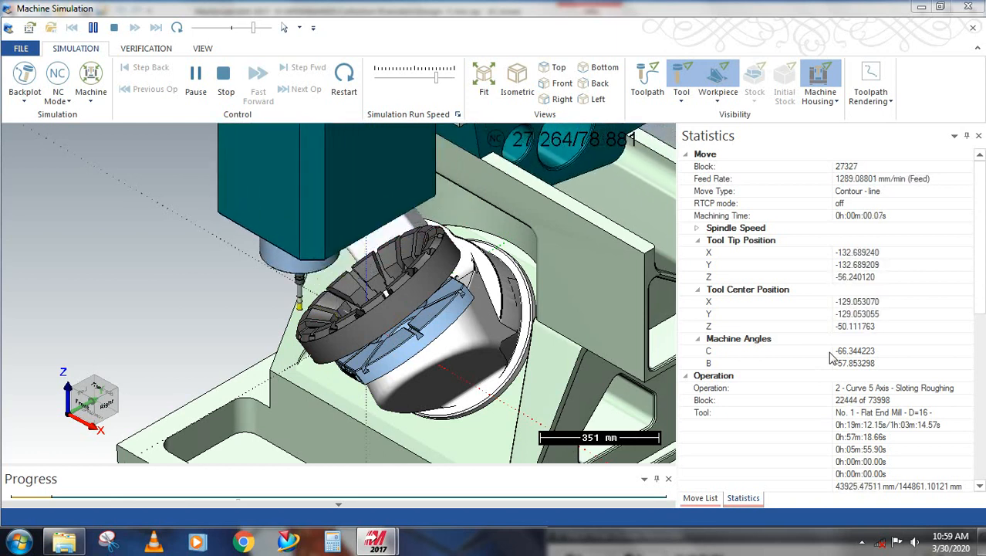
{"action": "scroll", "coordinate": [363, 256], "scroll_direction": "up", "scroll_amount": 2}
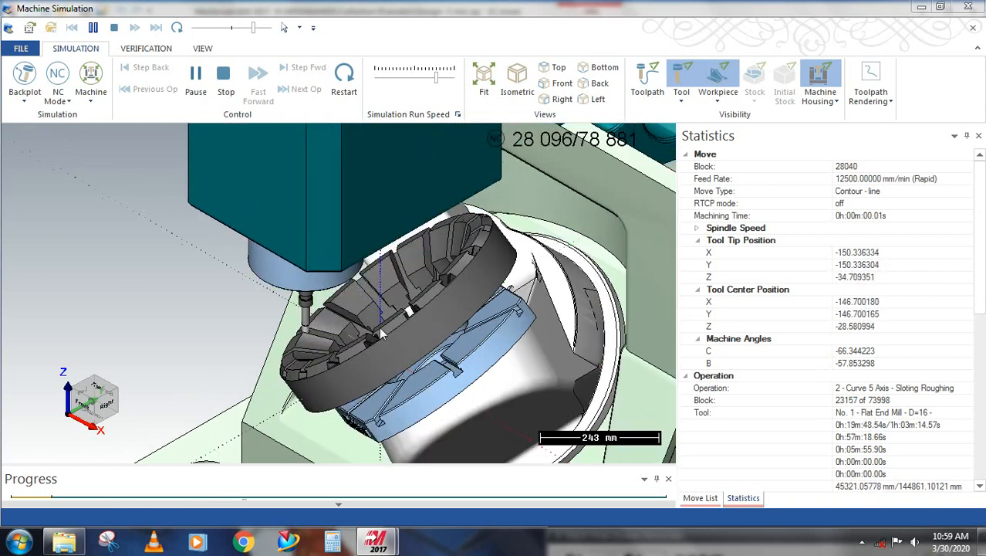
{"action": "scroll", "coordinate": [318, 291], "scroll_direction": "down", "scroll_amount": 4}
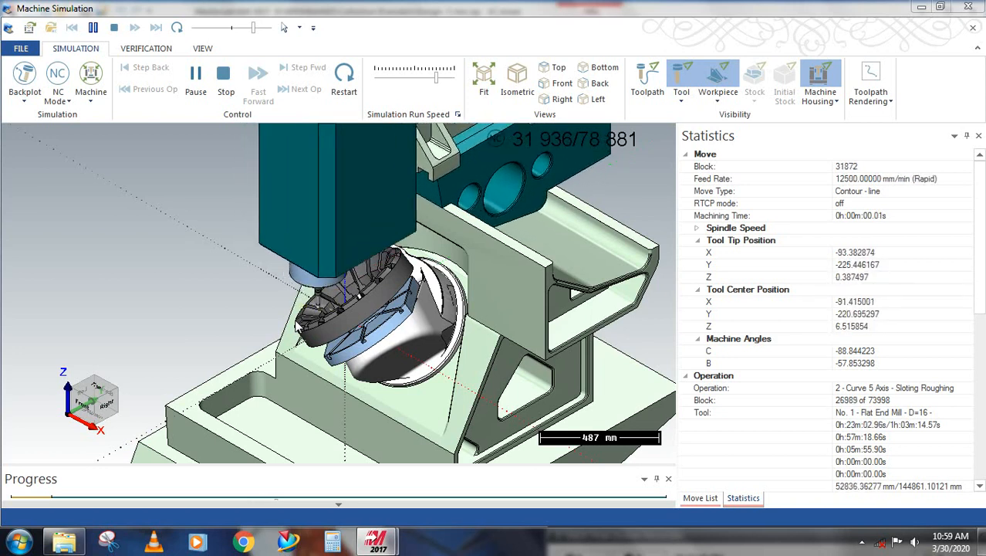
{"action": "scroll", "coordinate": [298, 339], "scroll_direction": "up", "scroll_amount": 1}
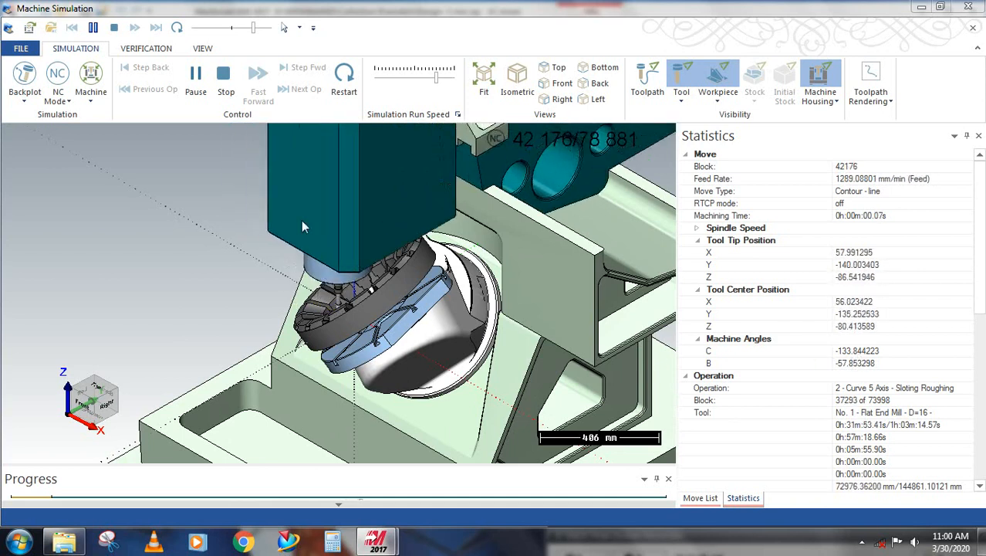
Step: Raise the simulation speed further and observe the remaining slot passes from the top, front, right and left views
{"action": "left_click_drag", "start_coordinate": [253, 27], "coordinate": [263, 31]}
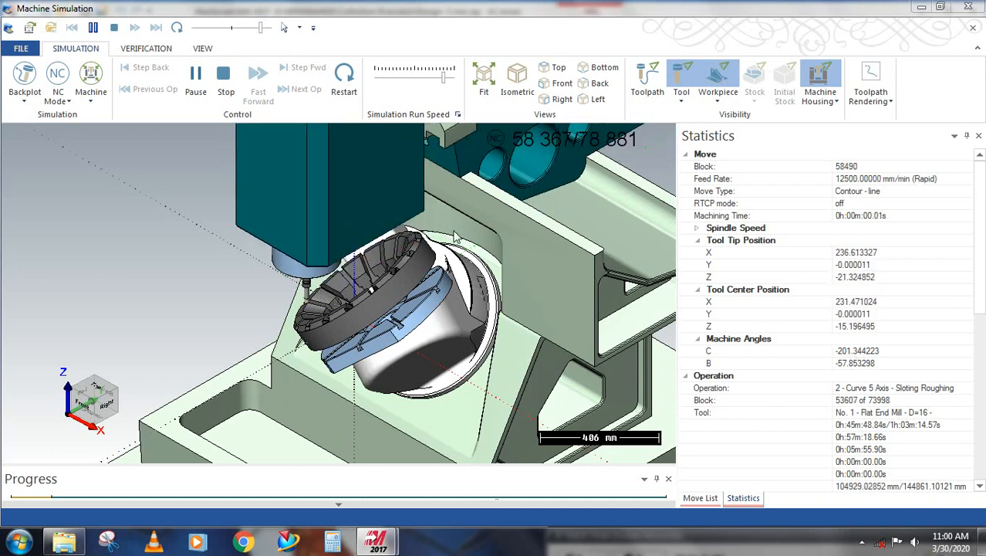
{"action": "scroll", "coordinate": [424, 225], "scroll_direction": "up", "scroll_amount": 5}
{"action": "scroll", "coordinate": [423, 226], "scroll_direction": "down", "scroll_amount": 5}
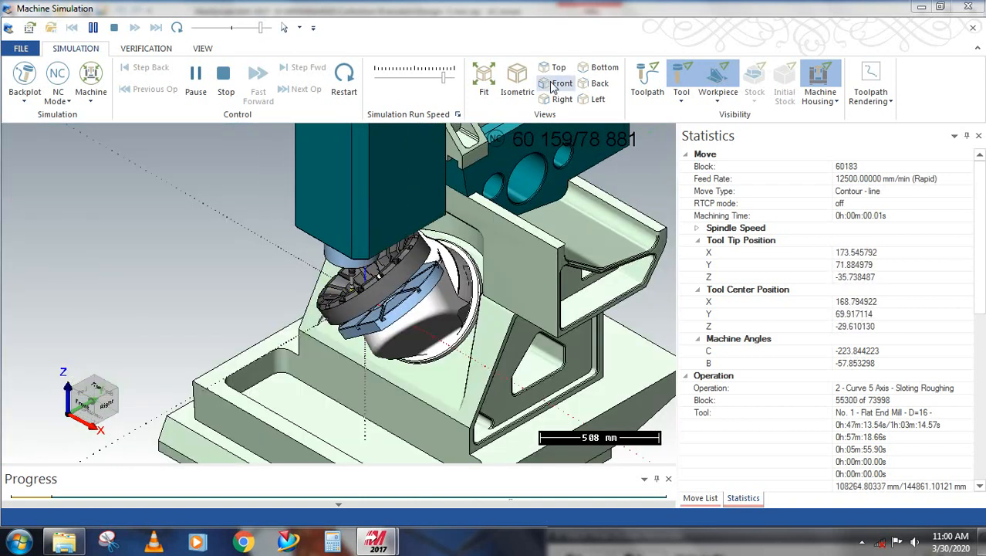
{"action": "left_click", "coordinate": [557, 69]}
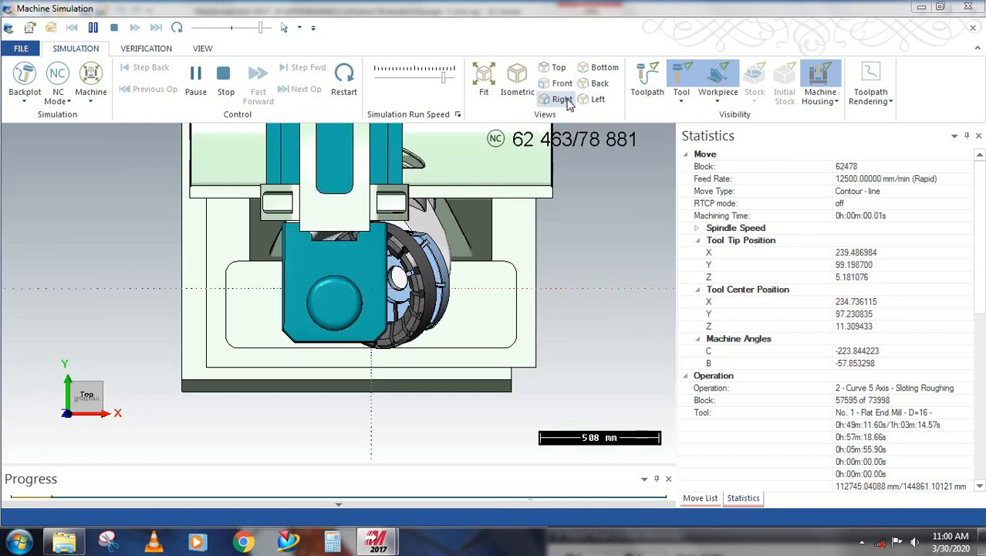
{"action": "left_click", "coordinate": [564, 84]}
{"action": "left_click", "coordinate": [561, 100]}
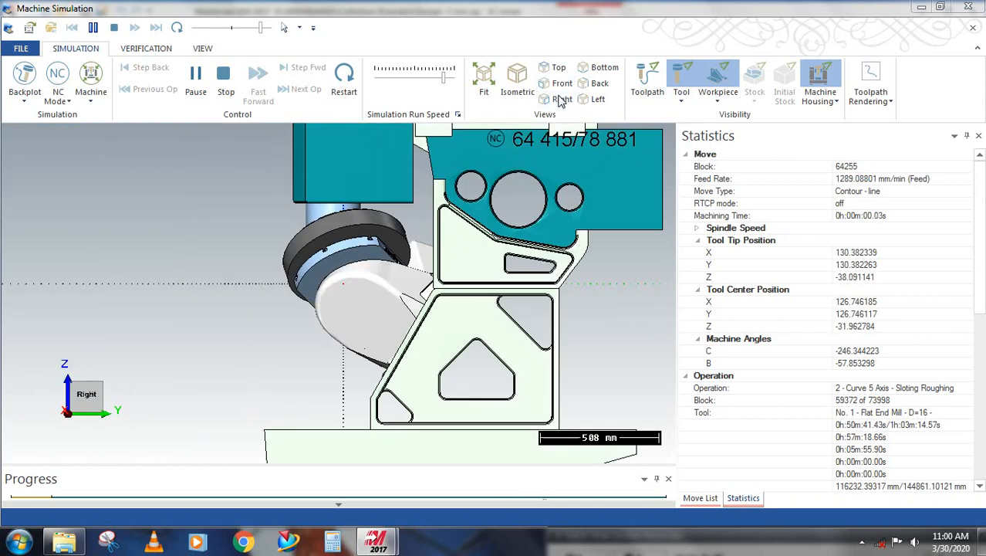
{"action": "left_click", "coordinate": [599, 101]}
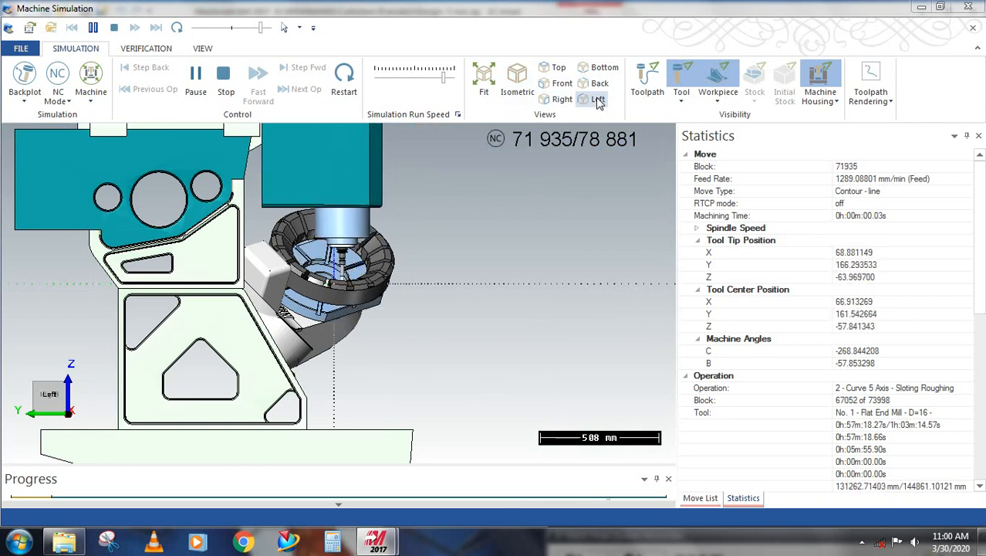
{"action": "scroll", "coordinate": [336, 312], "scroll_direction": "up", "scroll_amount": 3}
{"action": "scroll", "coordinate": [337, 311], "scroll_direction": "up", "scroll_amount": 3}
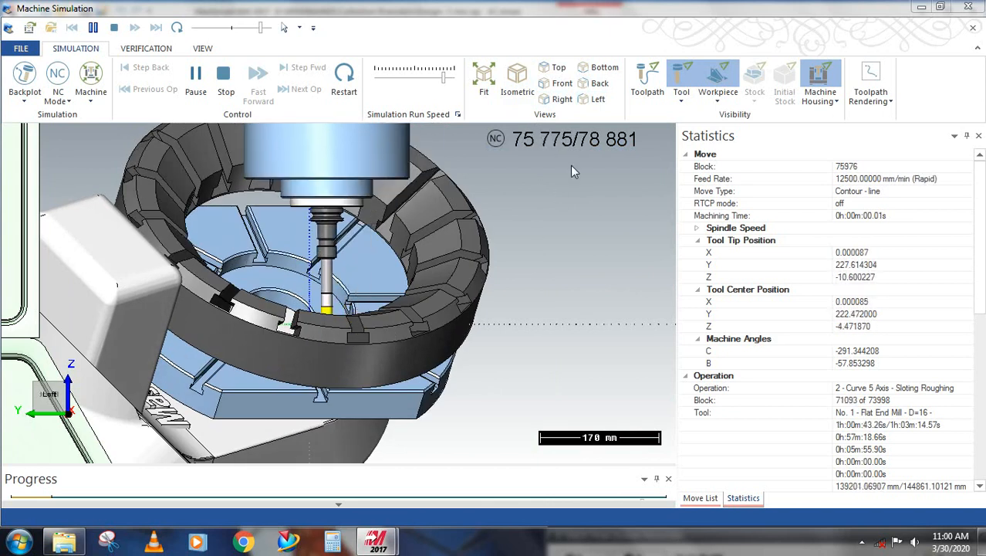
Step: Restore the isometric view and examine the tool and ring at the end of the simulation
{"action": "left_click", "coordinate": [515, 77]}
{"action": "scroll", "coordinate": [300, 303], "scroll_direction": "down", "scroll_amount": 6}
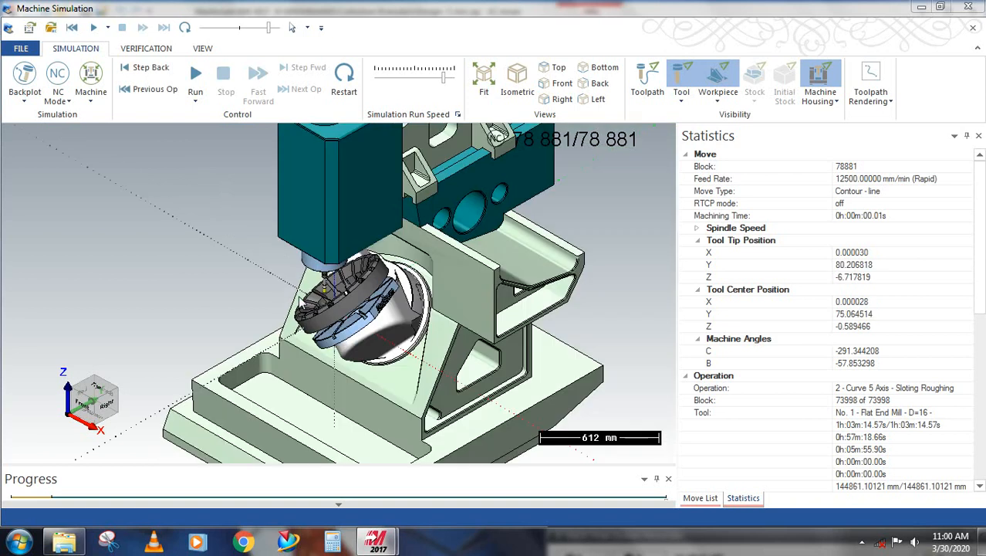
{"action": "scroll", "coordinate": [301, 303], "scroll_direction": "up", "scroll_amount": 7}
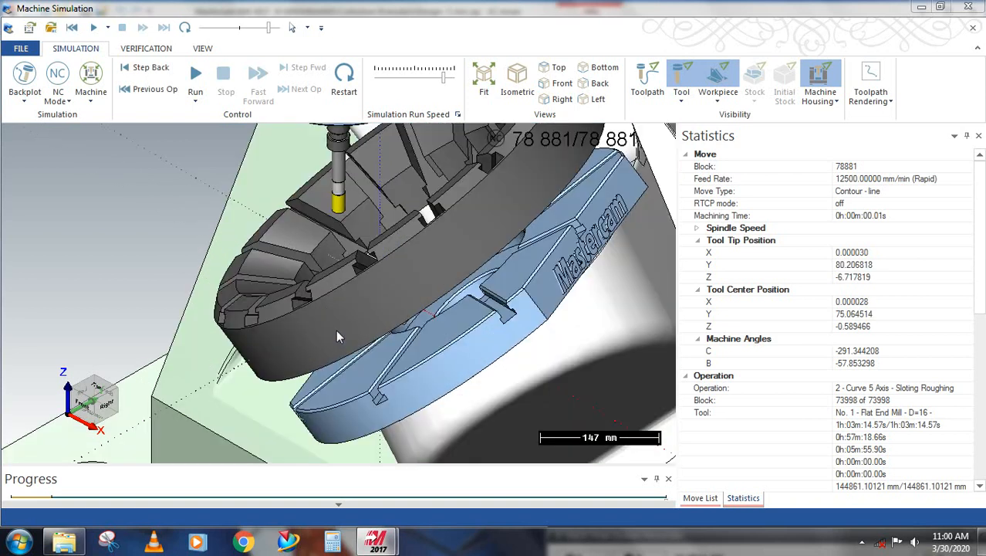
{"action": "scroll", "coordinate": [347, 270], "scroll_direction": "down", "scroll_amount": 3}
{"action": "scroll", "coordinate": [349, 270], "scroll_direction": "down", "scroll_amount": 2}
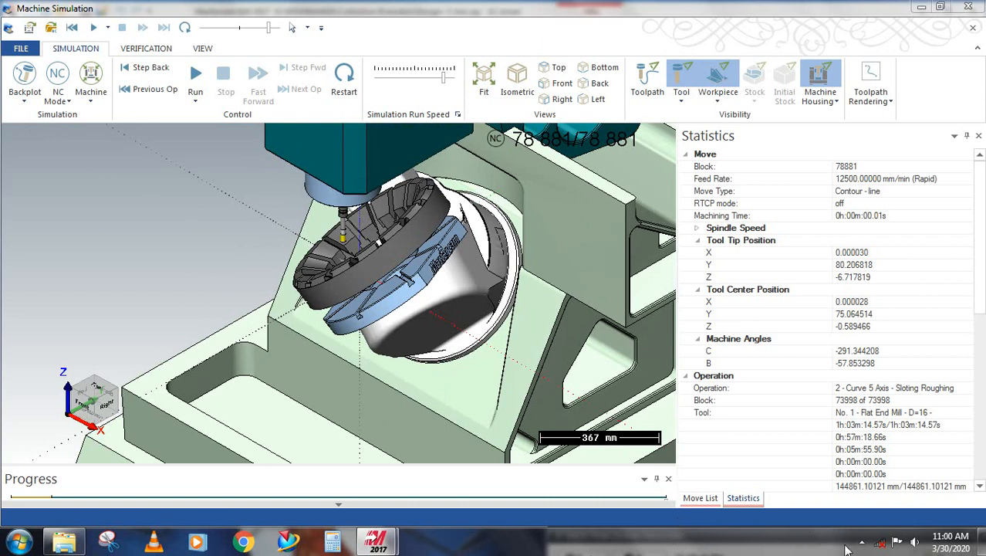
{"action": "left_click", "coordinate": [863, 542]}
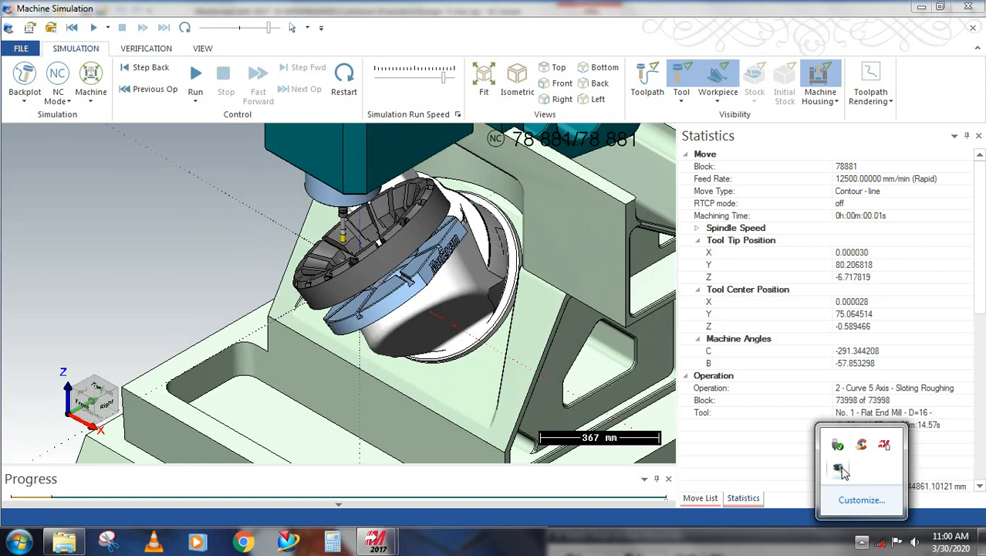
{"action": "left_click", "coordinate": [841, 472]}
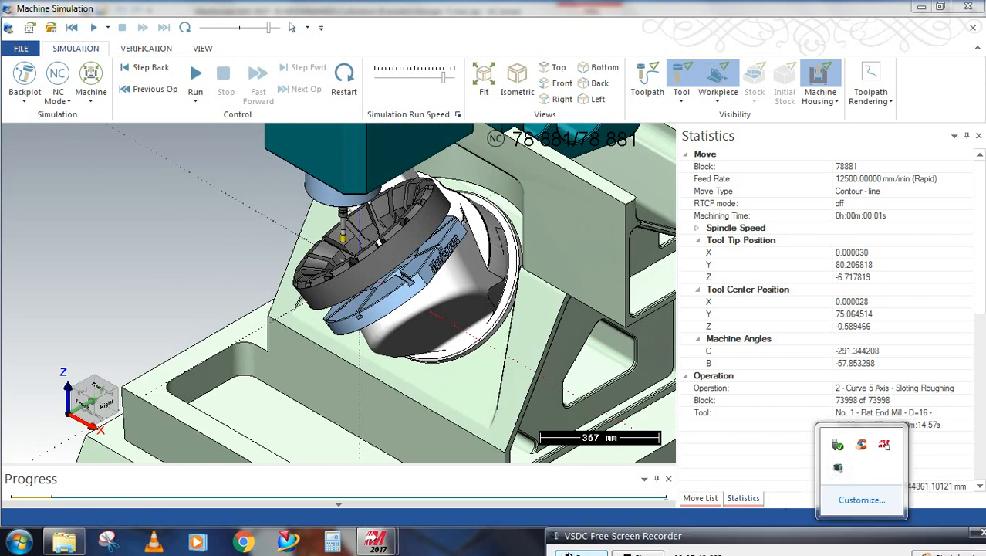
{"action": "left_click_drag", "start_coordinate": [584, 539], "coordinate": [593, 509]}
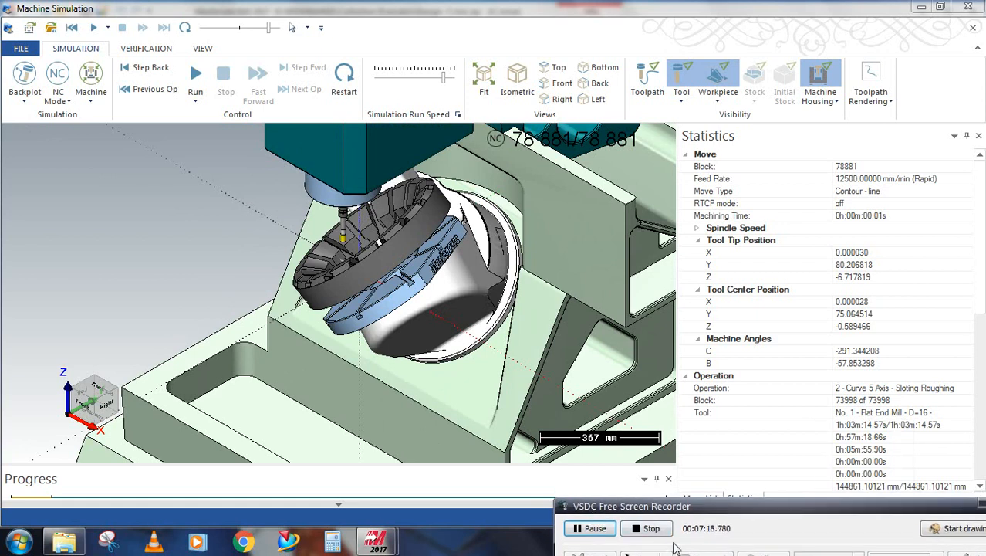